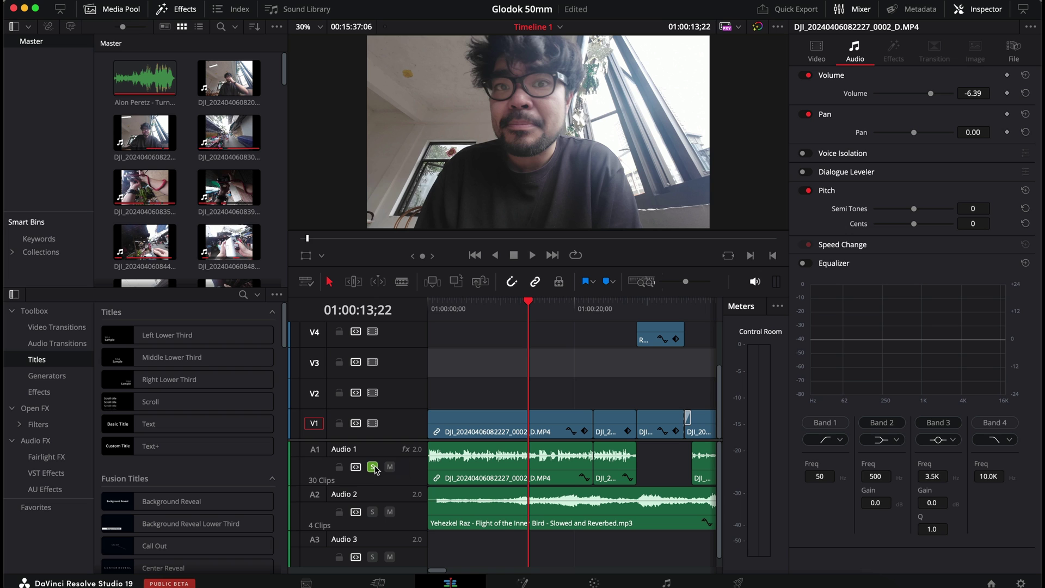
# Play back the soloed dialogue, then rewind to 01:00:12;01 and listen to the soloed music.
pyautogui.press('space')
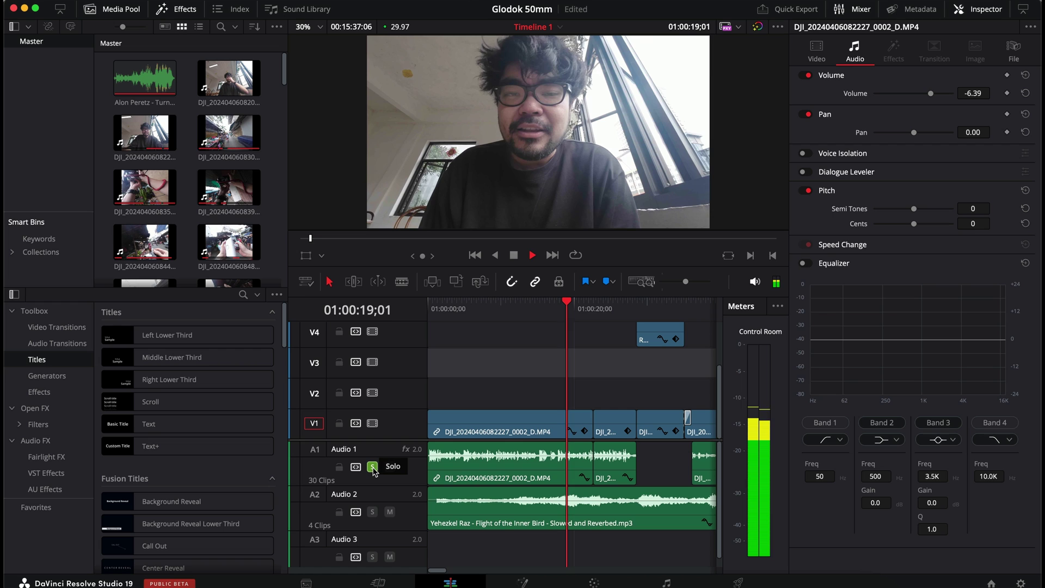
pyautogui.press('space')
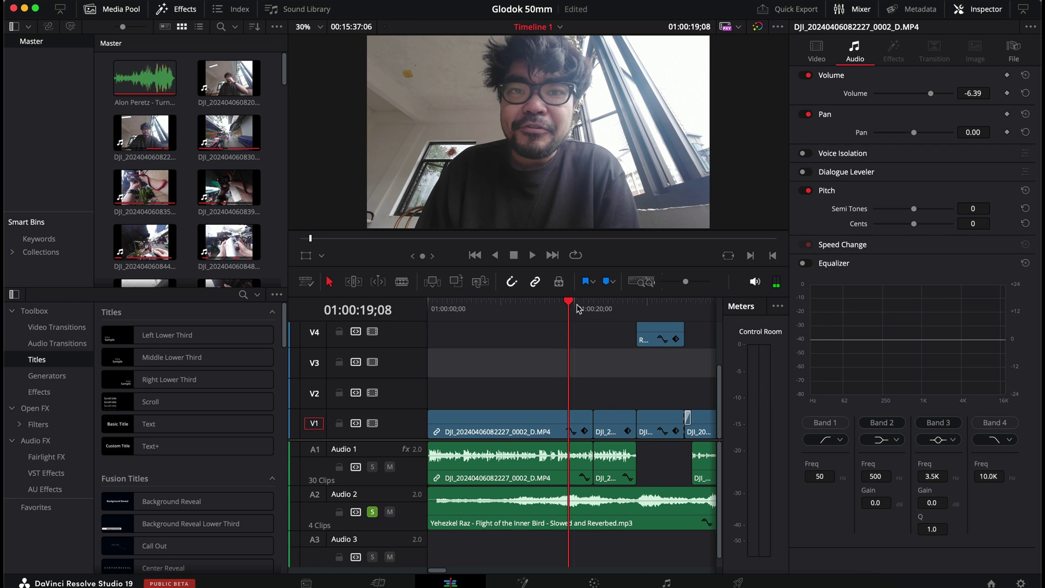
pyautogui.click(527, 308)
pyautogui.click(517, 304)
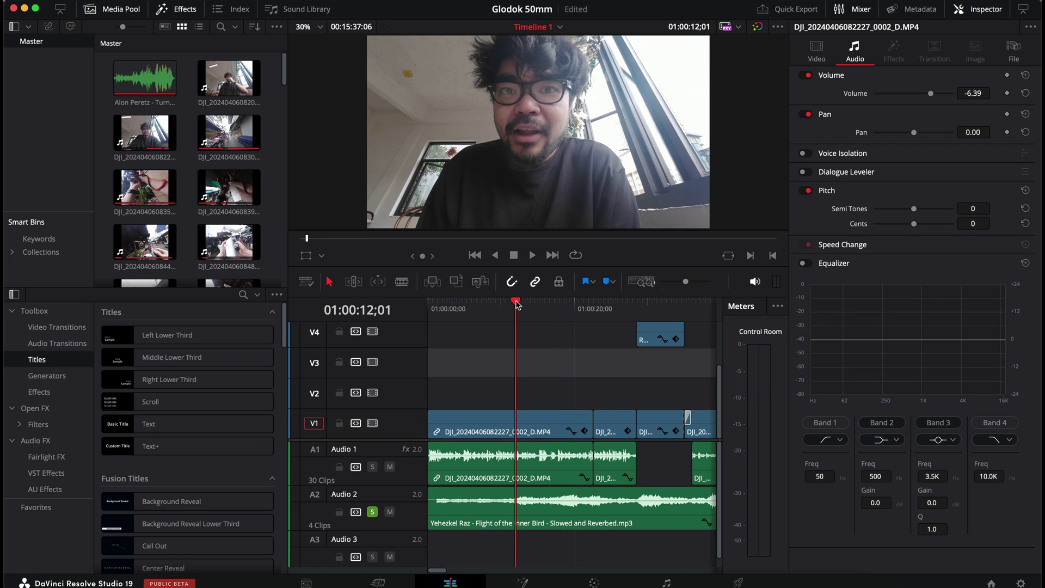
pyautogui.press('space')
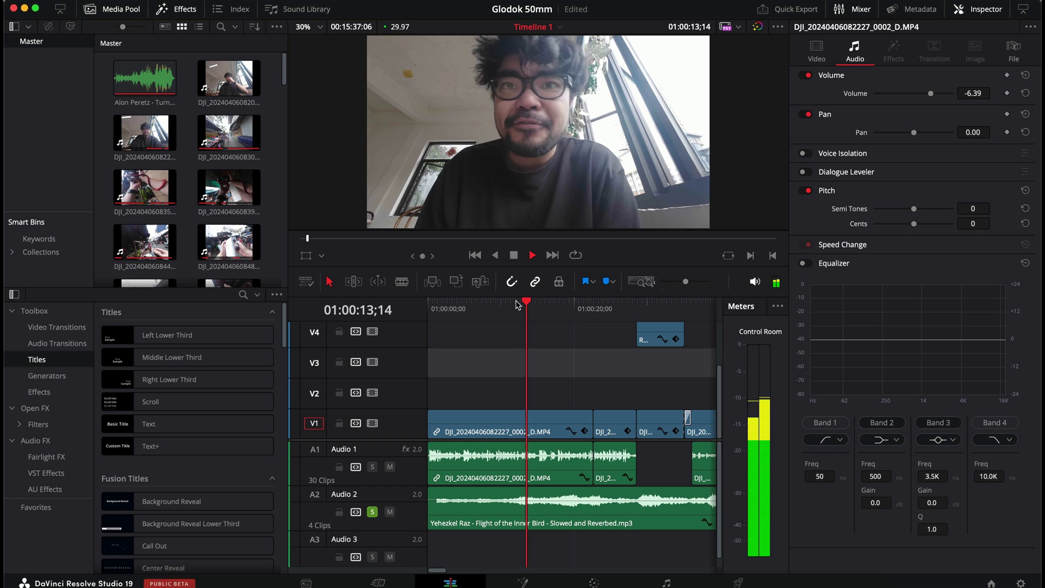
pyautogui.press('space')
# Unsolo Audio 2 and play dialogue and music together from 01:00:13;08.
pyautogui.click(372, 512)
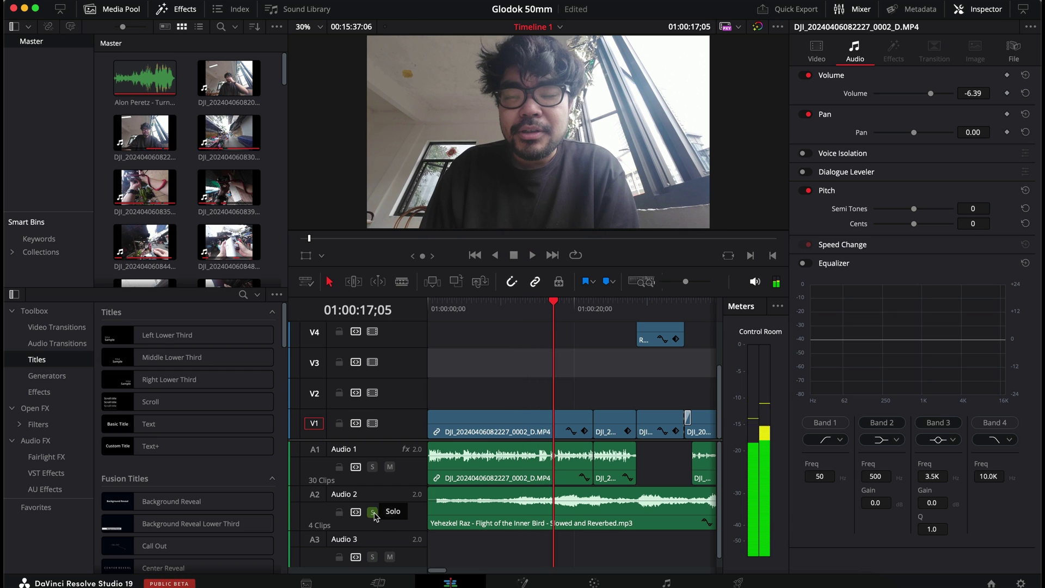
pyautogui.click(526, 308)
pyautogui.press('space')
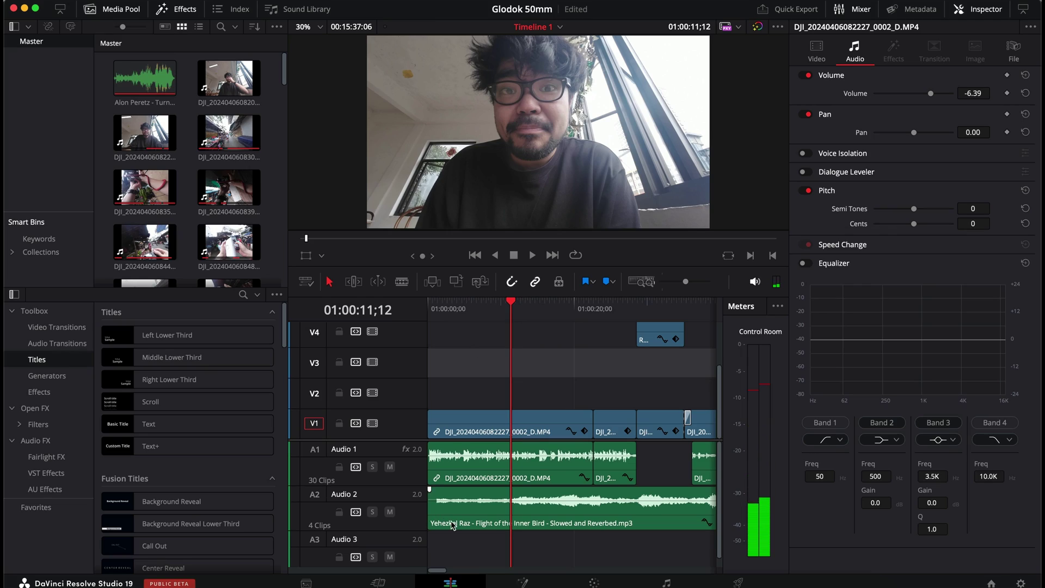
# Show Audio 2's track-level effects and toggle its Ducker, keyed to Audio 1 at 8.0.
pyautogui.click(412, 527)
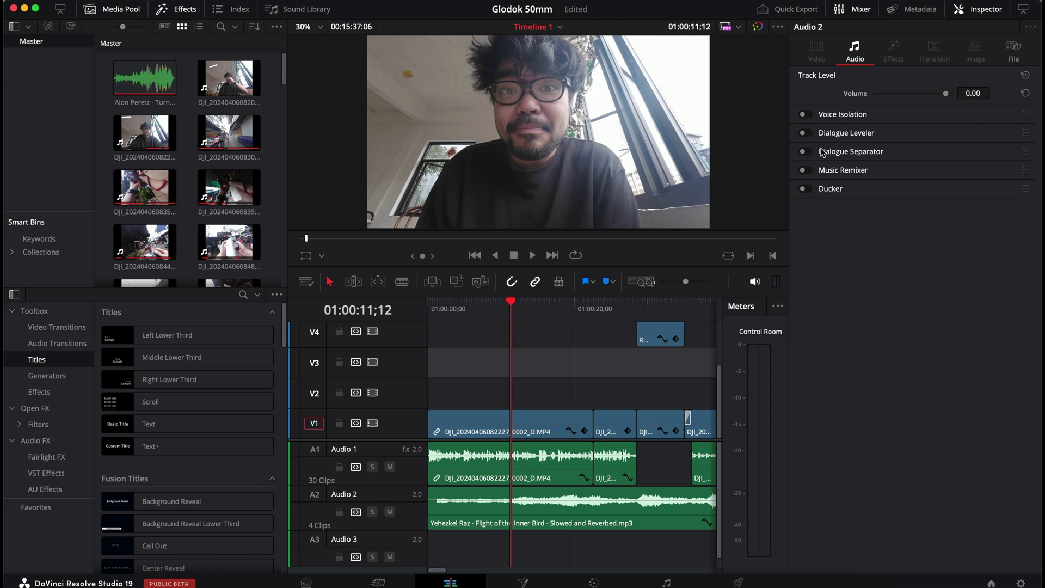
pyautogui.click(804, 189)
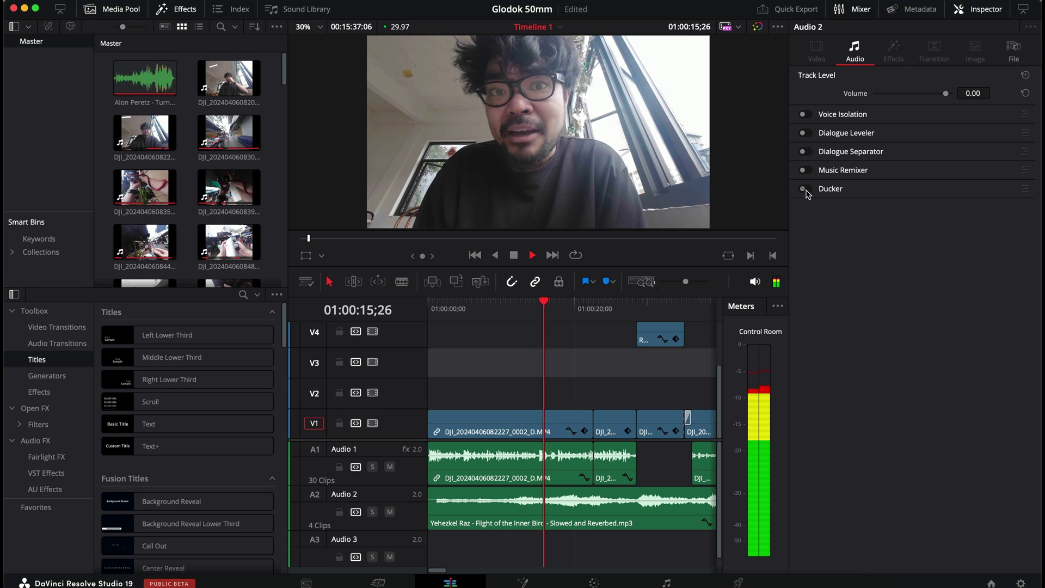
# Toggle the Audio 2 Ducker on, off to compare the mix, and back on.
pyautogui.click(804, 189)
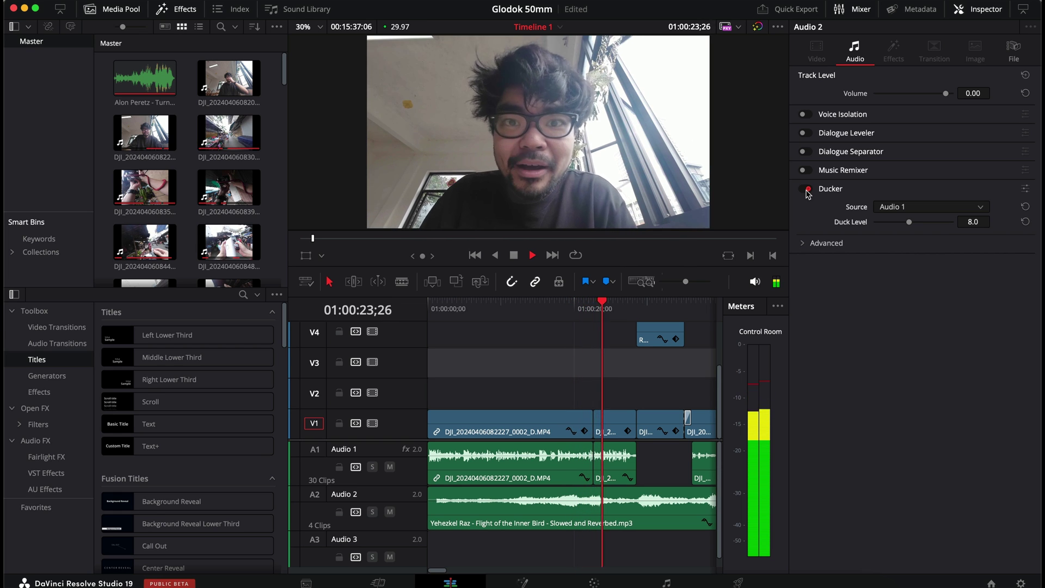
pyautogui.click(807, 190)
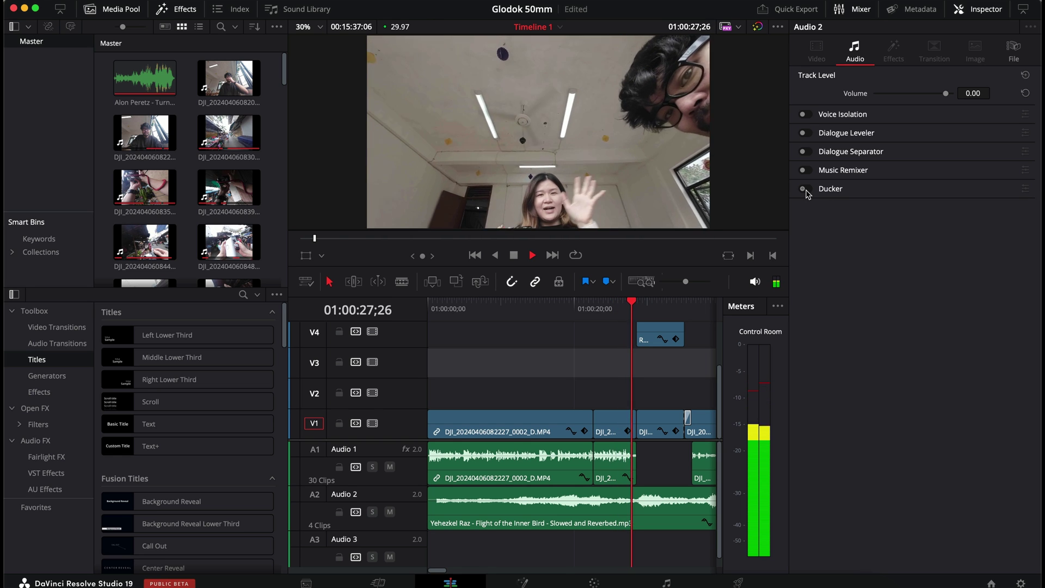
pyautogui.click(806, 189)
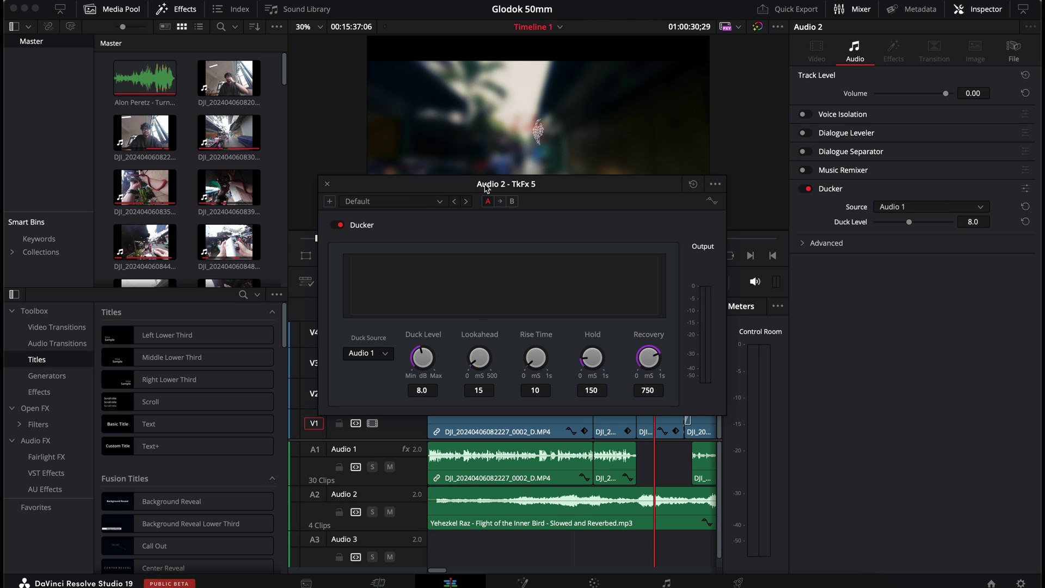
pyautogui.moveTo(487, 188); pyautogui.dragTo(397, 91)
pyautogui.click(294, 256)
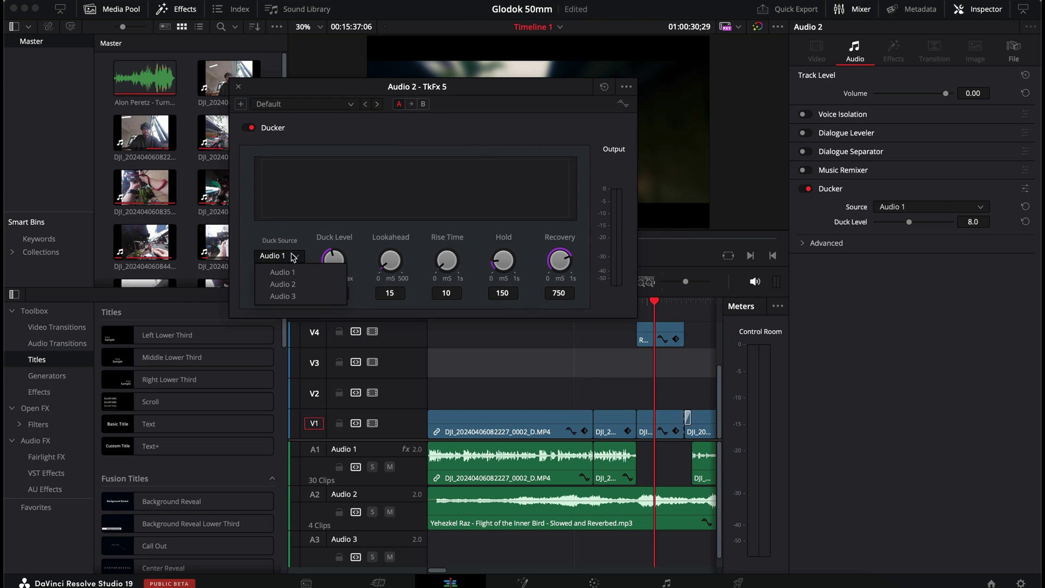
pyautogui.click(294, 257)
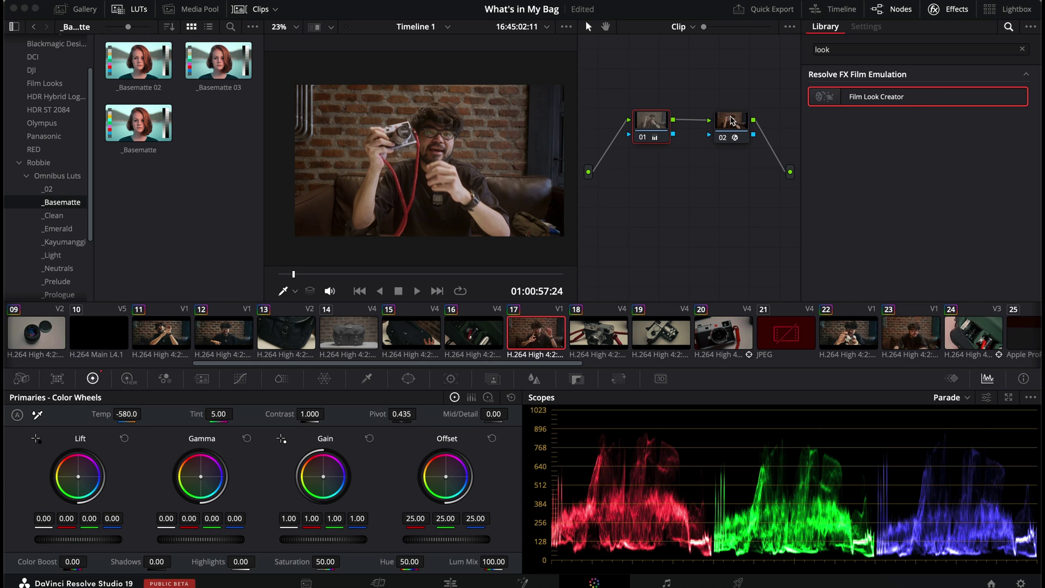
# Reset all grades and nodes on the clip.
pyautogui.click(732, 120)
pyautogui.rightClick(724, 179)
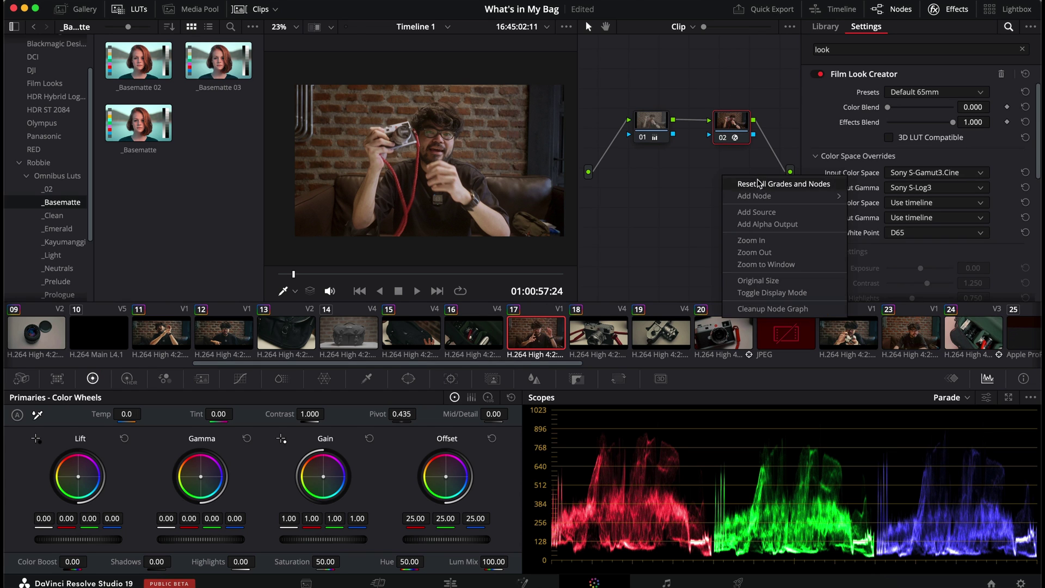
pyautogui.click(760, 184)
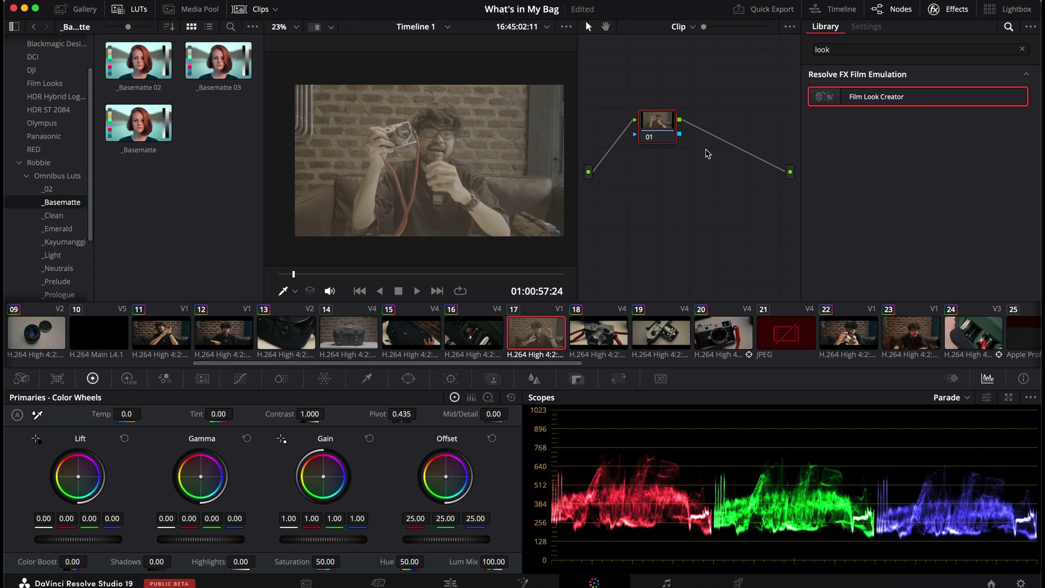
# Add serial node 02 after node 01 and apply Film Look Creator to it.
pyautogui.hotkey('alt', 's')
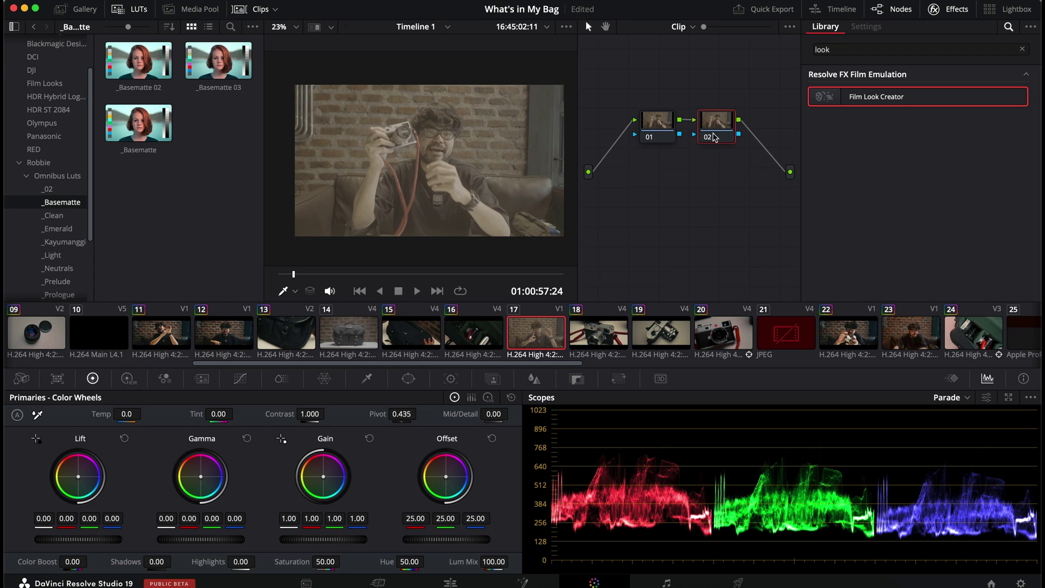
pyautogui.moveTo(716, 136); pyautogui.dragTo(734, 185)
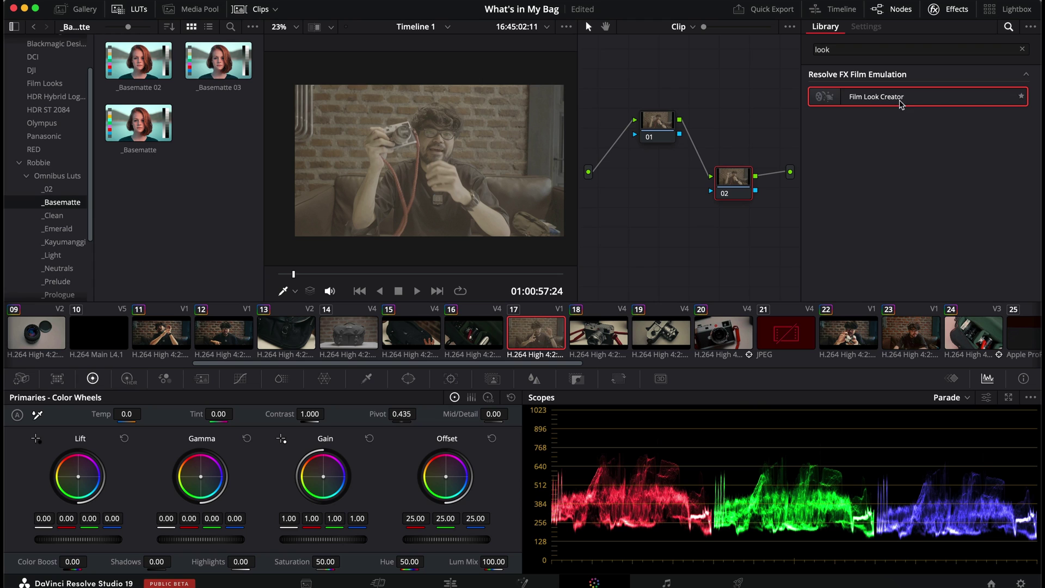
pyautogui.moveTo(903, 101); pyautogui.dragTo(739, 186)
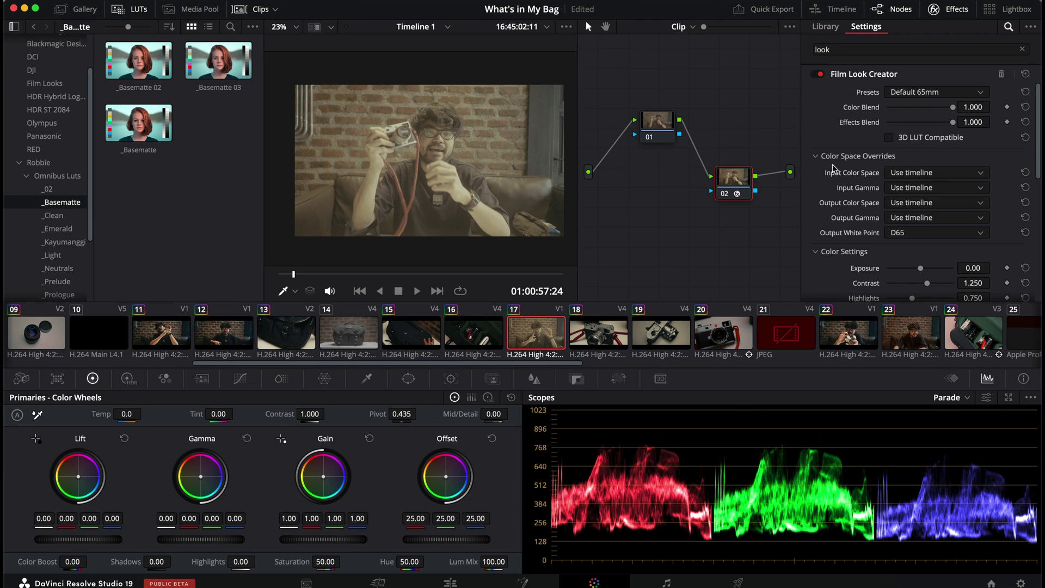
# Override Film Look Creator's input to Sony S-Gamut3.Cine colour space and Sony S-Log3 gamma.
pyautogui.click(924, 177)
pyautogui.scroll(-5, 944, 245)
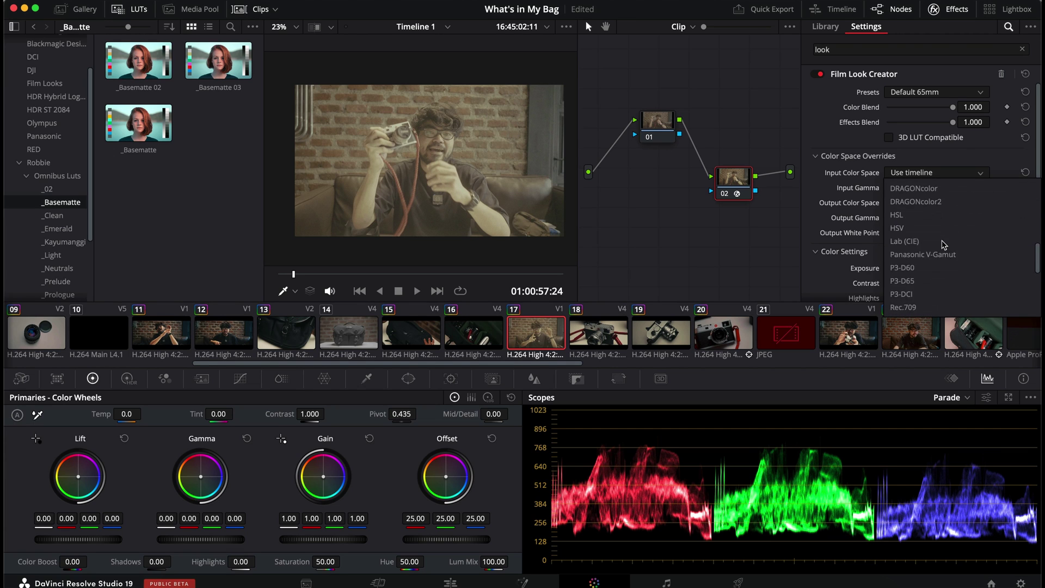
pyautogui.scroll(-5, 943, 245)
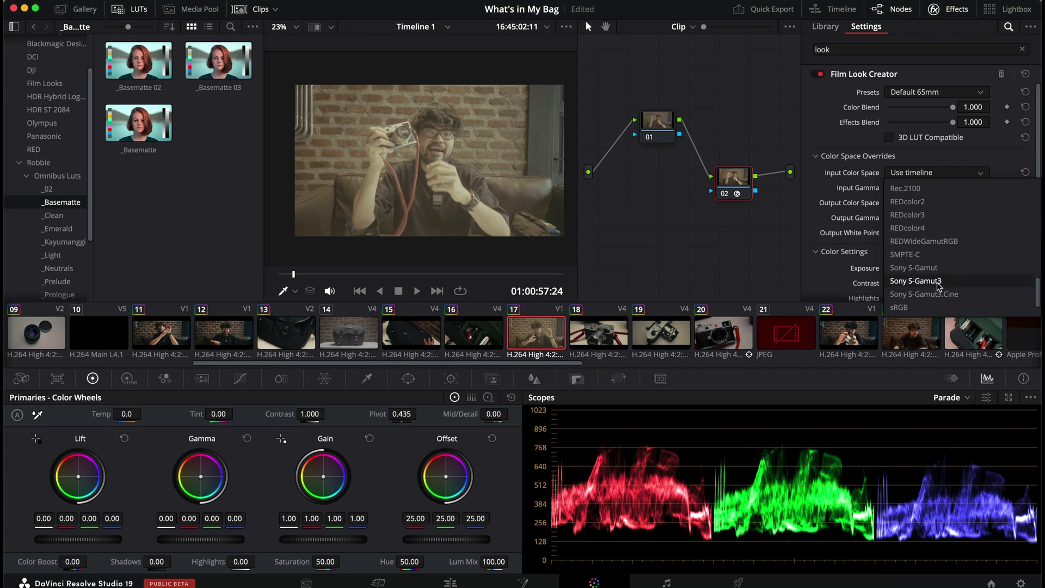
pyautogui.click(934, 294)
pyautogui.click(936, 190)
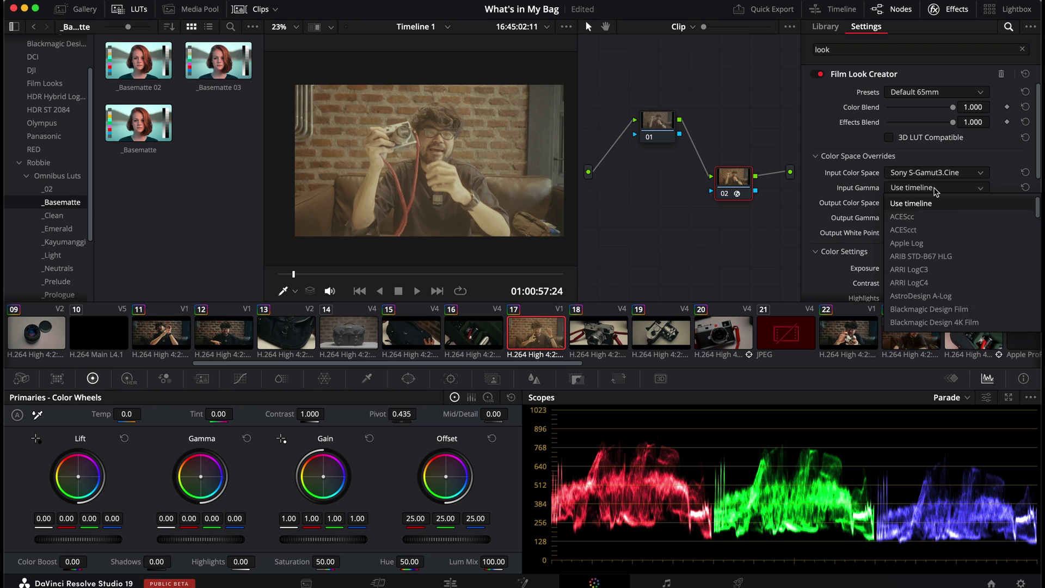
pyautogui.scroll(-5, 961, 244)
pyautogui.scroll(-5, 987, 268)
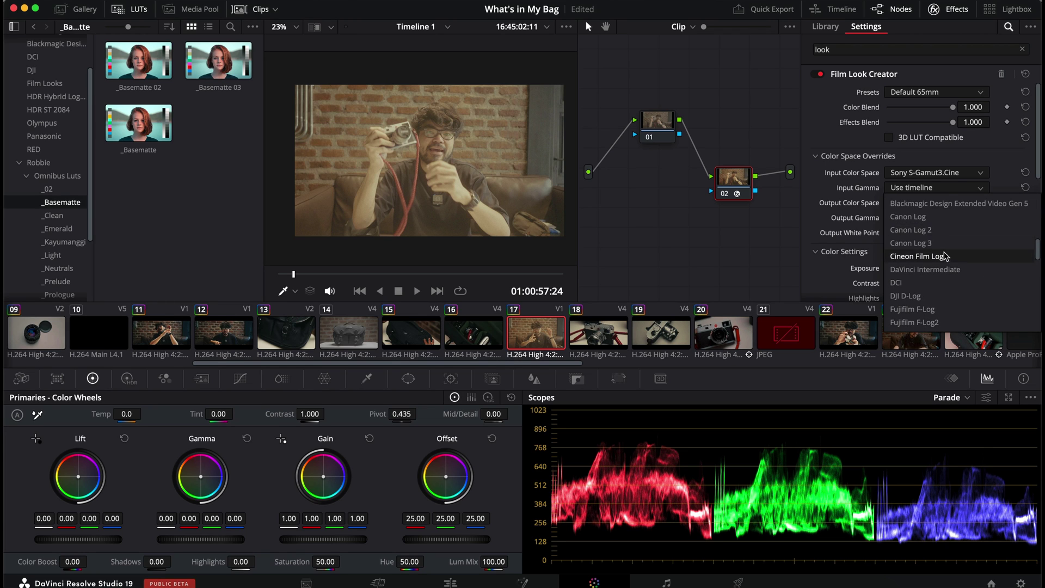
pyautogui.scroll(-3, 946, 256)
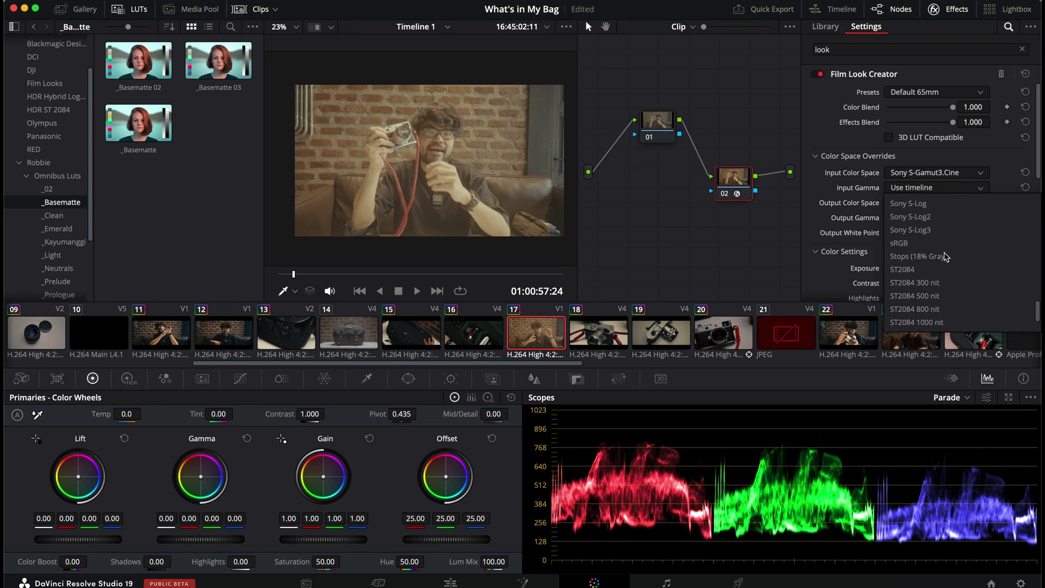
pyautogui.click(939, 234)
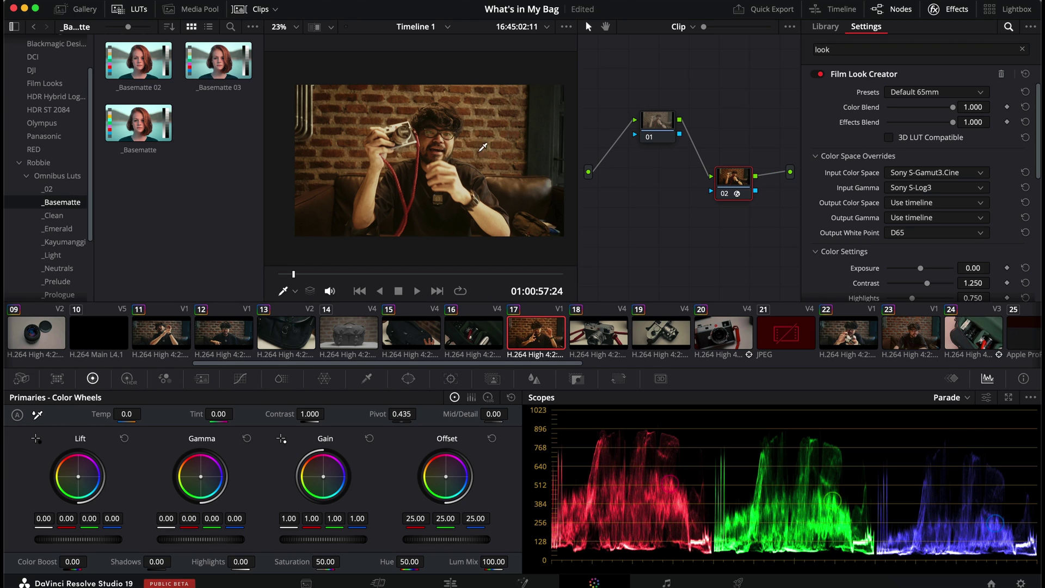
# On node 01, cool the warm cast with Temp -570.0 and Tint 5.50.
pyautogui.click(660, 125)
pyautogui.moveTo(662, 126); pyautogui.dragTo(653, 151)
pyautogui.moveTo(127, 414); pyautogui.dragTo(98, 414)
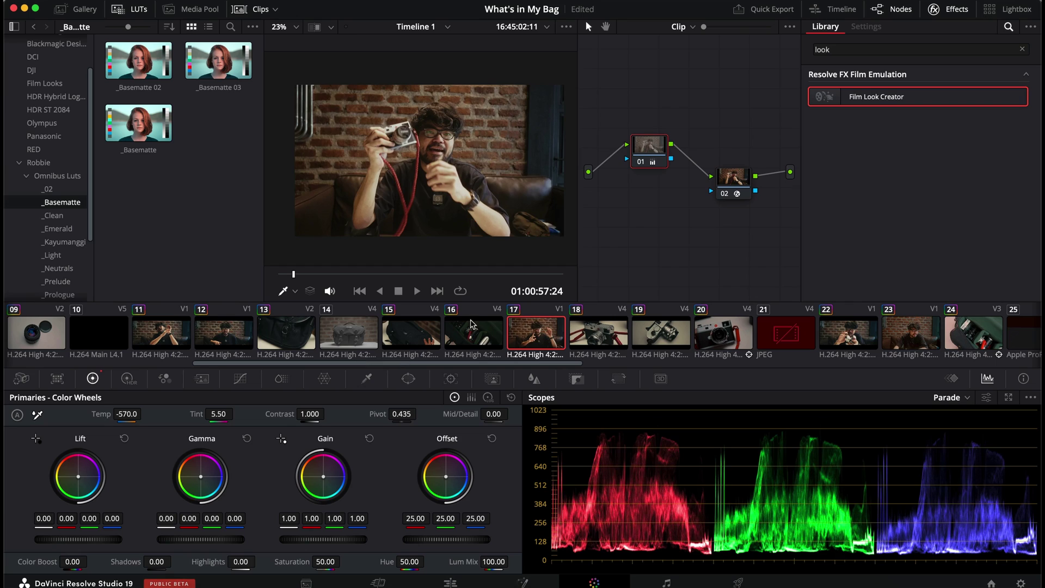
# On node 02's Film Look Creator, fade Color Blend out and toggle 3D LUT Compatible.
pyautogui.click(727, 185)
pyautogui.moveTo(729, 174); pyautogui.dragTo(718, 149)
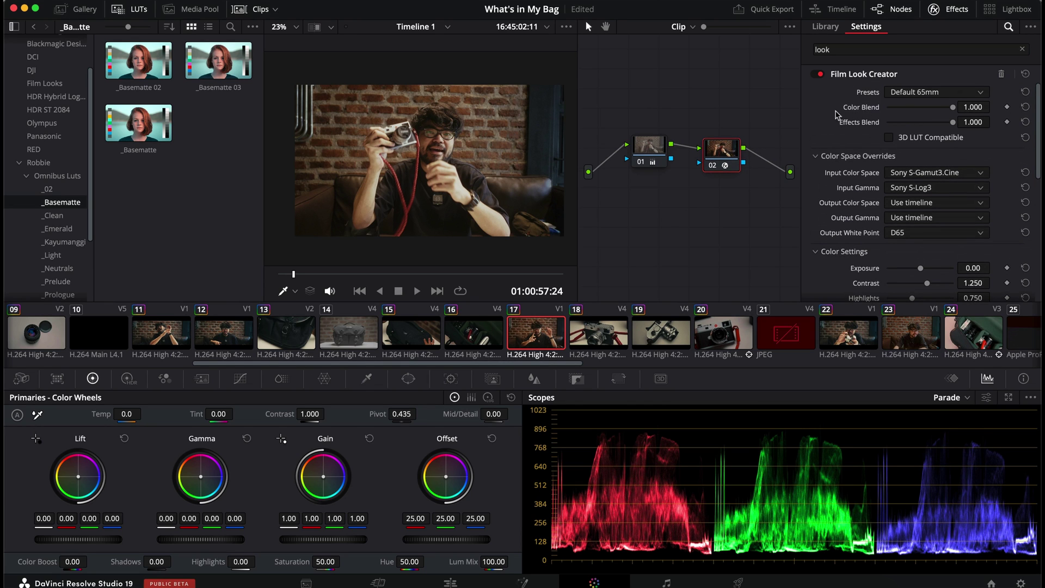
pyautogui.moveTo(954, 113); pyautogui.dragTo(1025, 133)
pyautogui.click(889, 137)
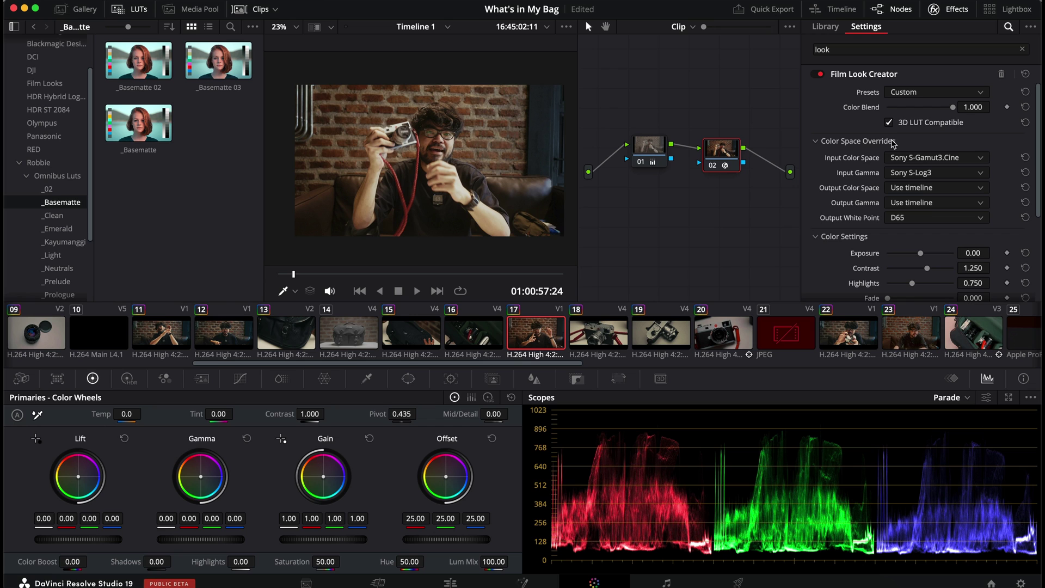
pyautogui.click(889, 137)
# Set Exposure to -0.05, keep Contrast at 1.250, and lower Highlights to 0.692.
pyautogui.scroll(-2, 950, 185)
pyautogui.scroll(-2, 950, 185)
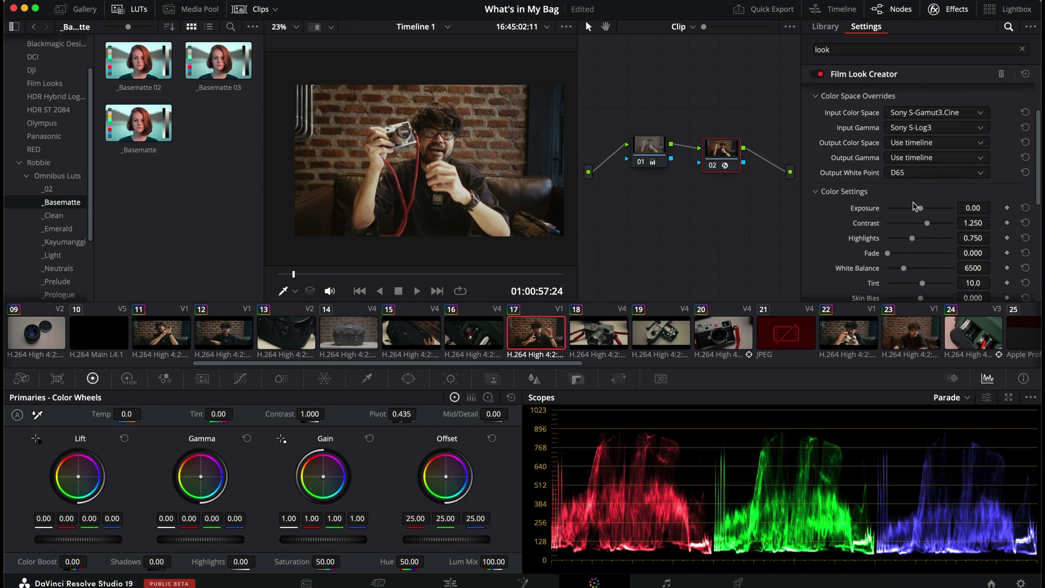
pyautogui.moveTo(920, 209)
pyautogui.mouseDown()
pyautogui.moveTo(926, 218)
pyautogui.moveTo(923, 210)
pyautogui.mouseUp()
pyautogui.click(1027, 209)
pyautogui.moveTo(920, 208)
pyautogui.mouseDown()
pyautogui.moveTo(930, 208)
pyautogui.moveTo(920, 211)
pyautogui.mouseUp()
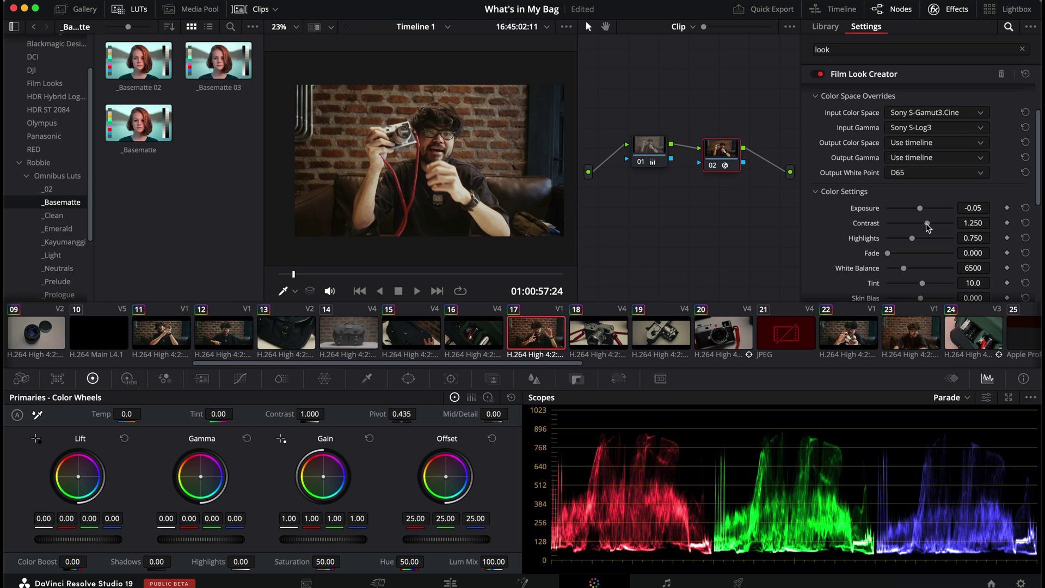
pyautogui.moveTo(928, 224); pyautogui.dragTo(927, 225)
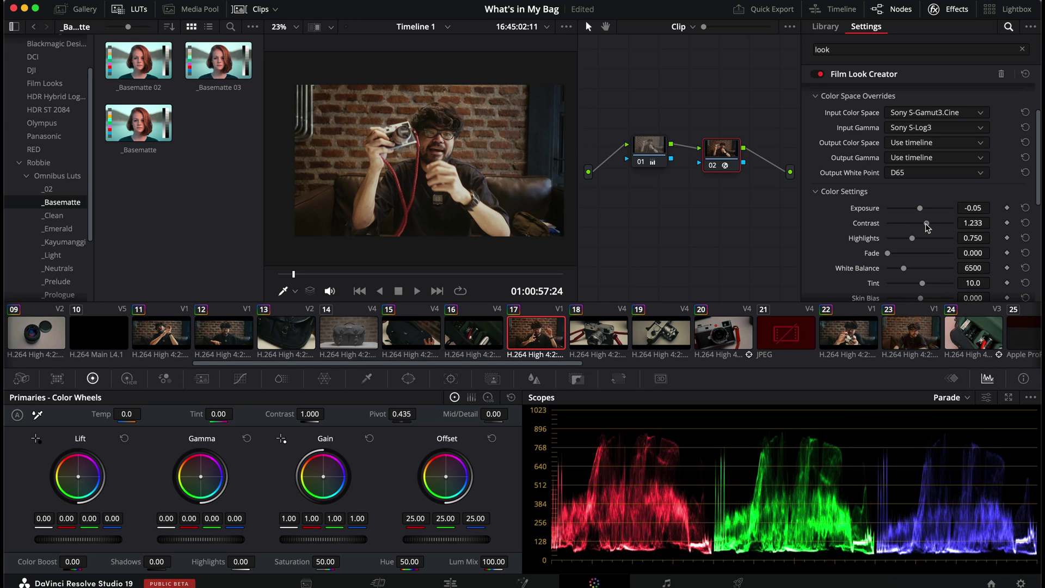
pyautogui.click(1025, 223)
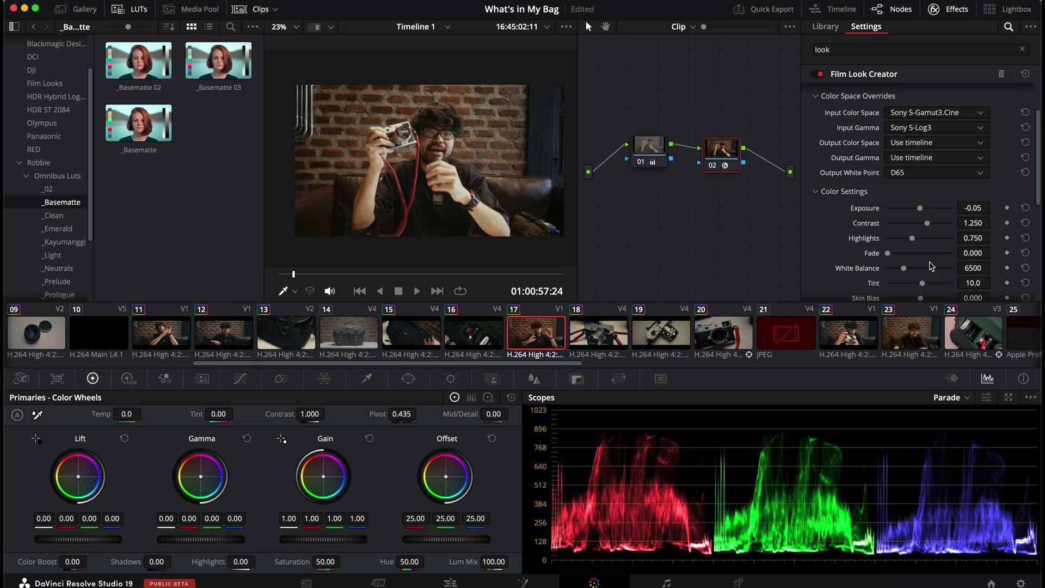
pyautogui.moveTo(913, 241); pyautogui.dragTo(891, 261)
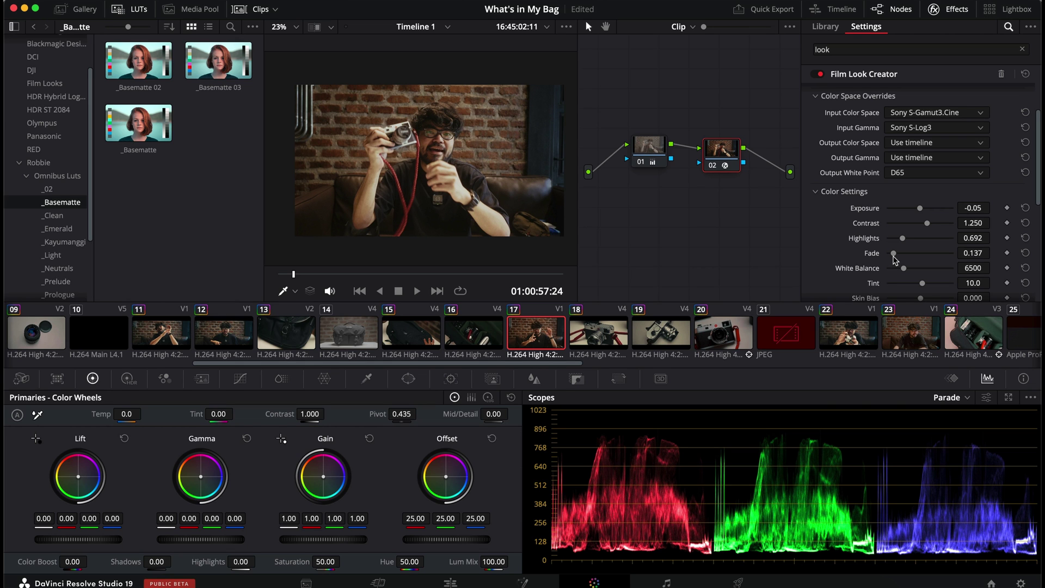
# Try a white balance around 4475, then return it to the 6500 default.
pyautogui.moveTo(917, 267); pyautogui.dragTo(922, 273)
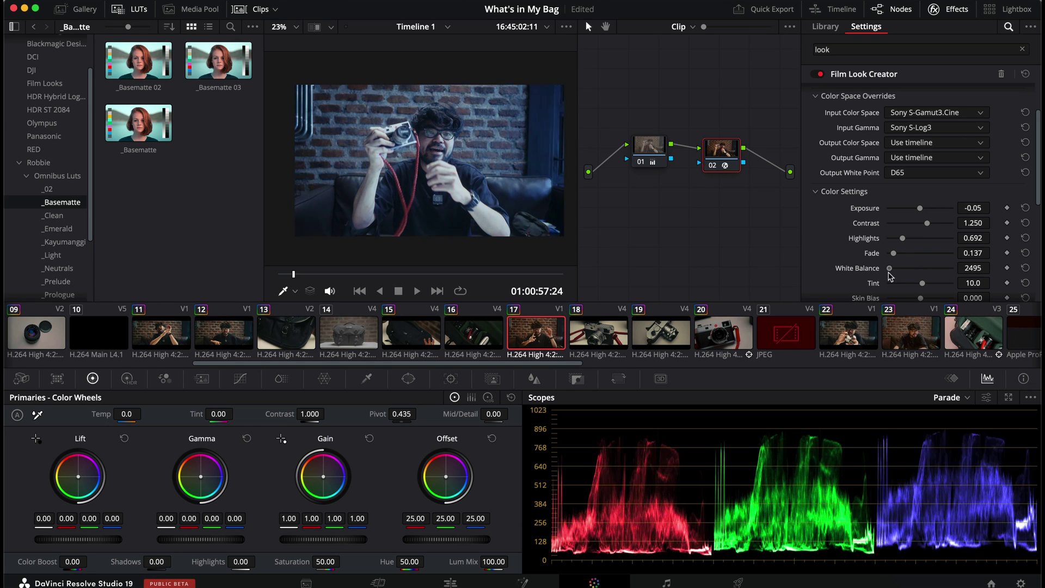
pyautogui.moveTo(889, 275); pyautogui.dragTo(898, 275)
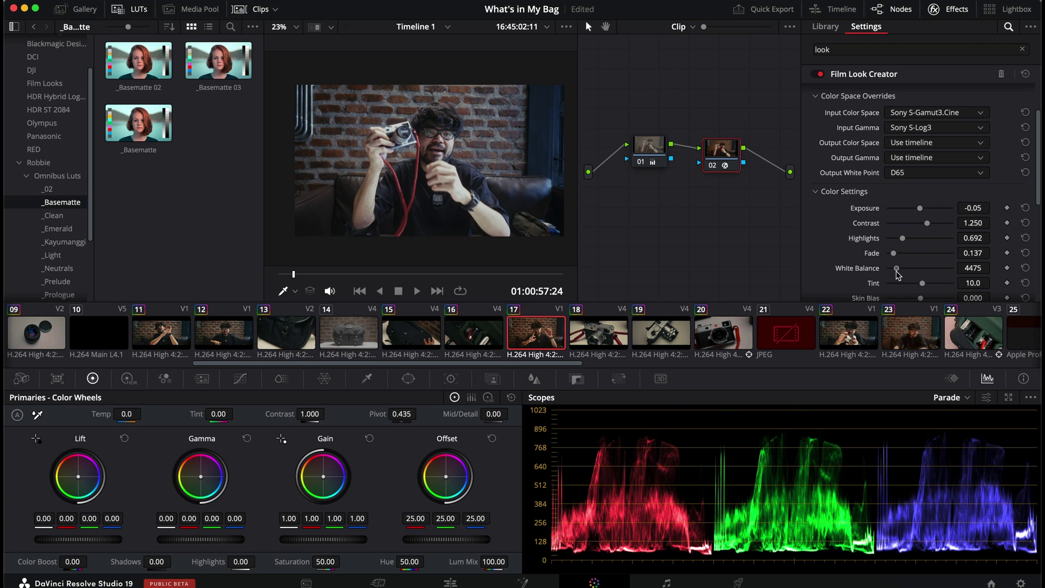
pyautogui.click(1025, 268)
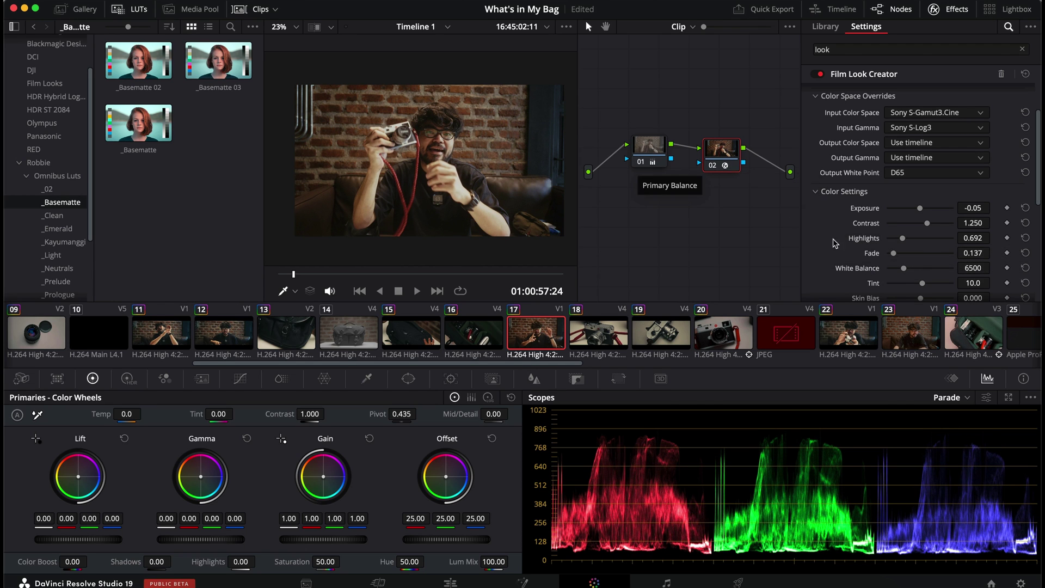
# Raise Skin Bias to 0.505, adjust Richness, and try then reset Bleach Bypass to 0.
pyautogui.scroll(-3, 926, 234)
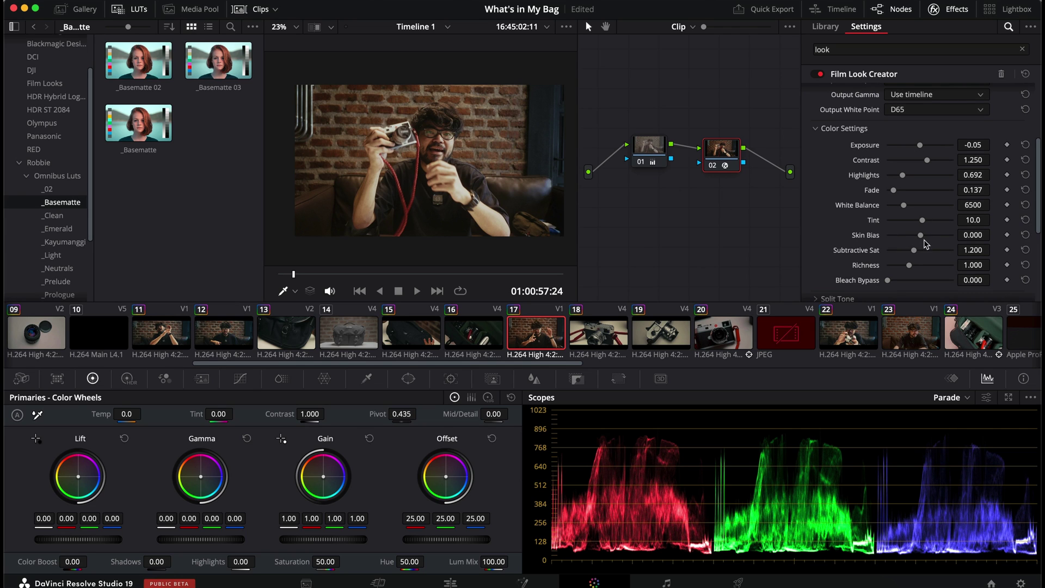
pyautogui.moveTo(922, 237); pyautogui.dragTo(915, 259)
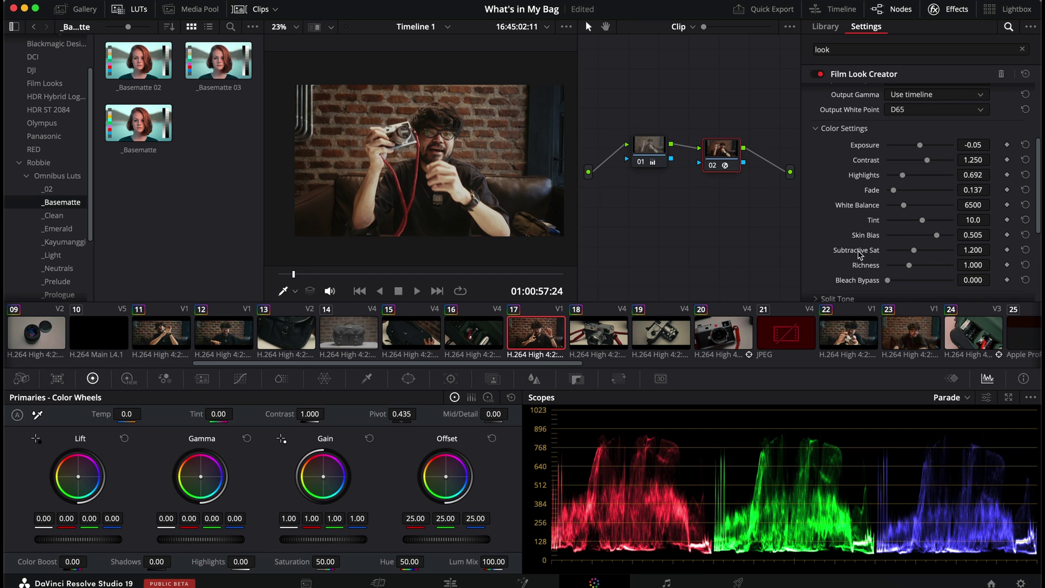
pyautogui.moveTo(910, 266)
pyautogui.mouseDown()
pyautogui.moveTo(928, 273)
pyautogui.moveTo(910, 268)
pyautogui.mouseUp()
pyautogui.moveTo(891, 280); pyautogui.dragTo(950, 283)
pyautogui.doubleClick(948, 280)
pyautogui.scroll(-3, 967, 245)
pyautogui.scroll(4, 967, 244)
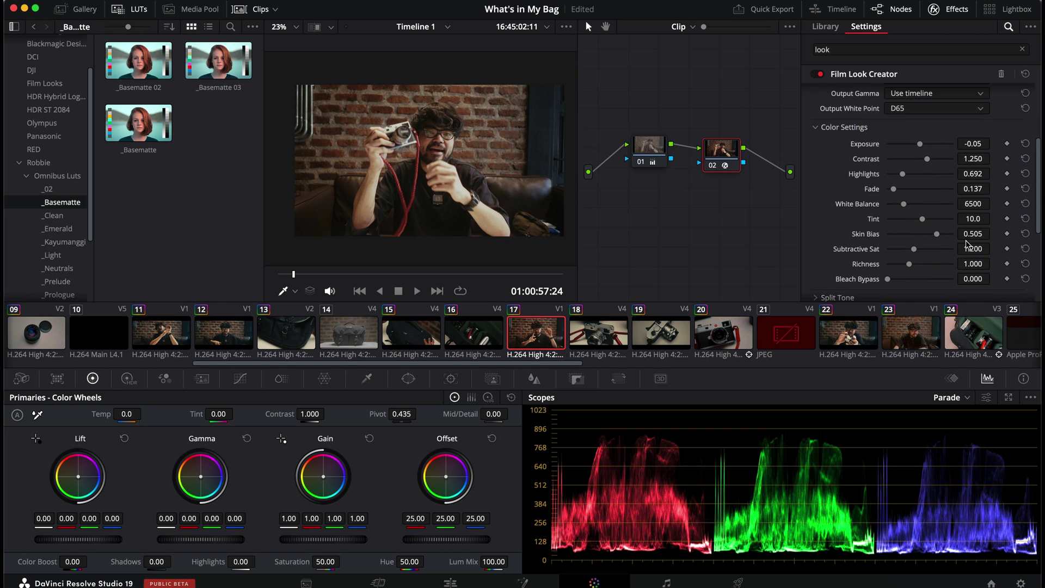
pyautogui.scroll(2, 906, 203)
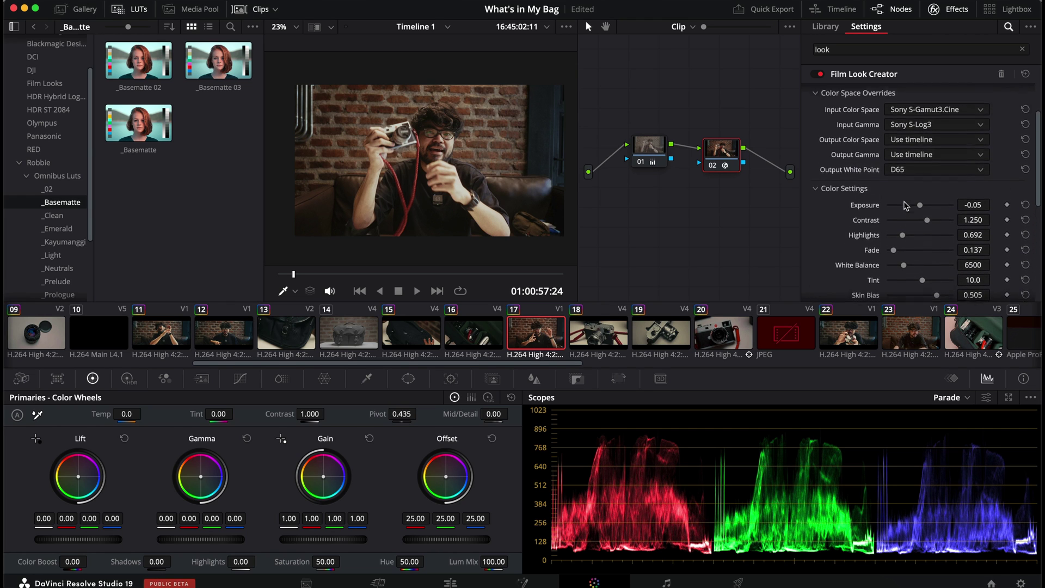
pyautogui.scroll(-4, 906, 205)
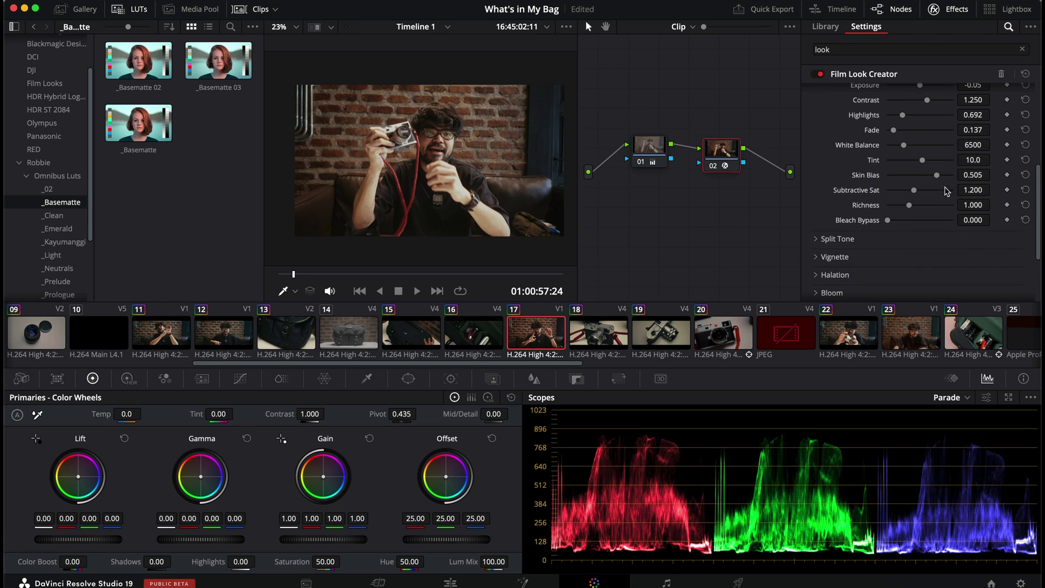
# Enable Split Tone, testing then resetting Amount to 0.000 and Hue Angle to 20.0.
pyautogui.click(814, 240)
pyautogui.scroll(-3, 929, 199)
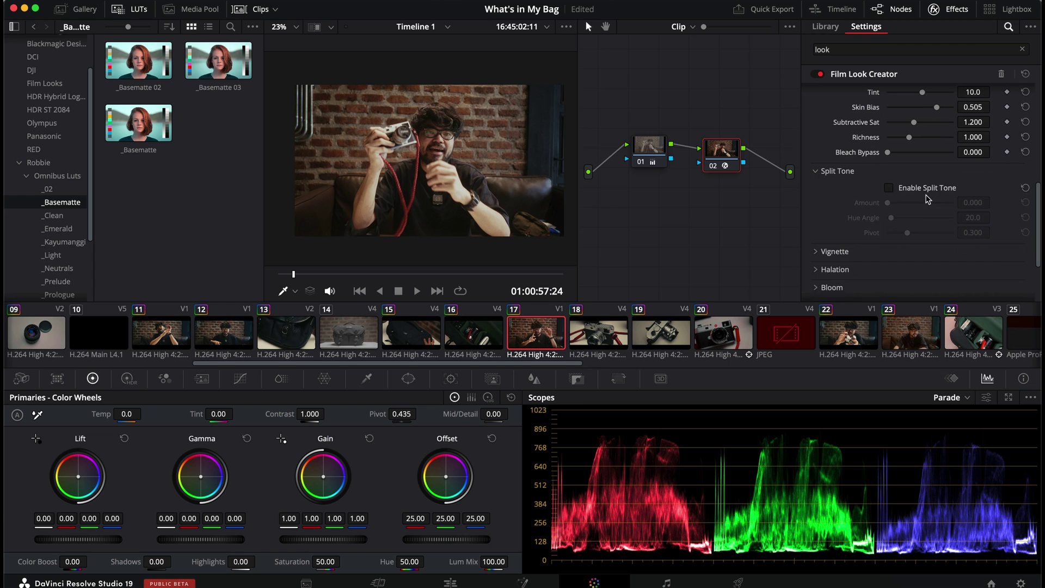
pyautogui.click(889, 188)
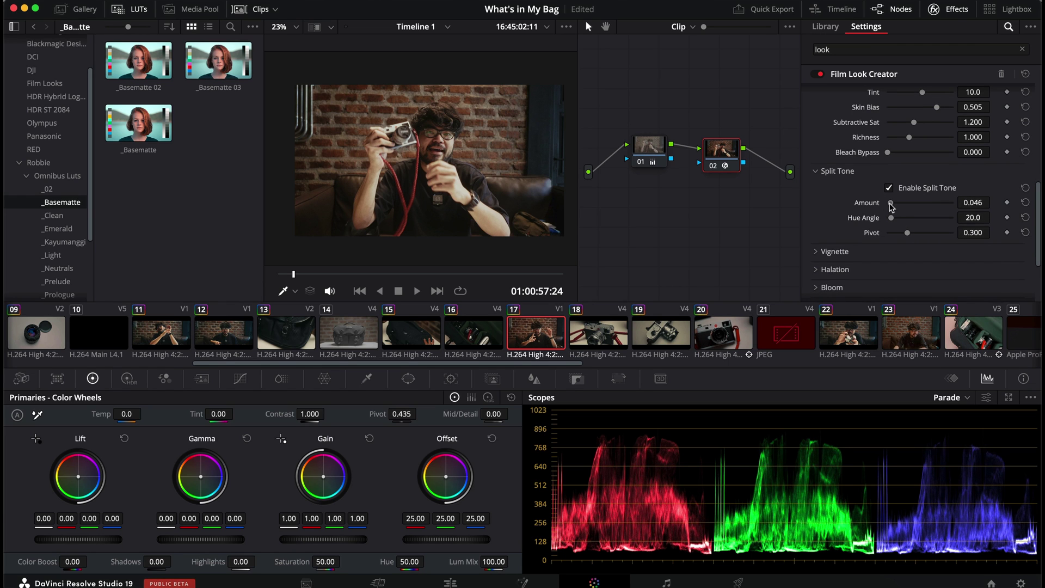
pyautogui.moveTo(887, 206)
pyautogui.mouseDown()
pyautogui.moveTo(927, 215)
pyautogui.moveTo(899, 214)
pyautogui.mouseUp()
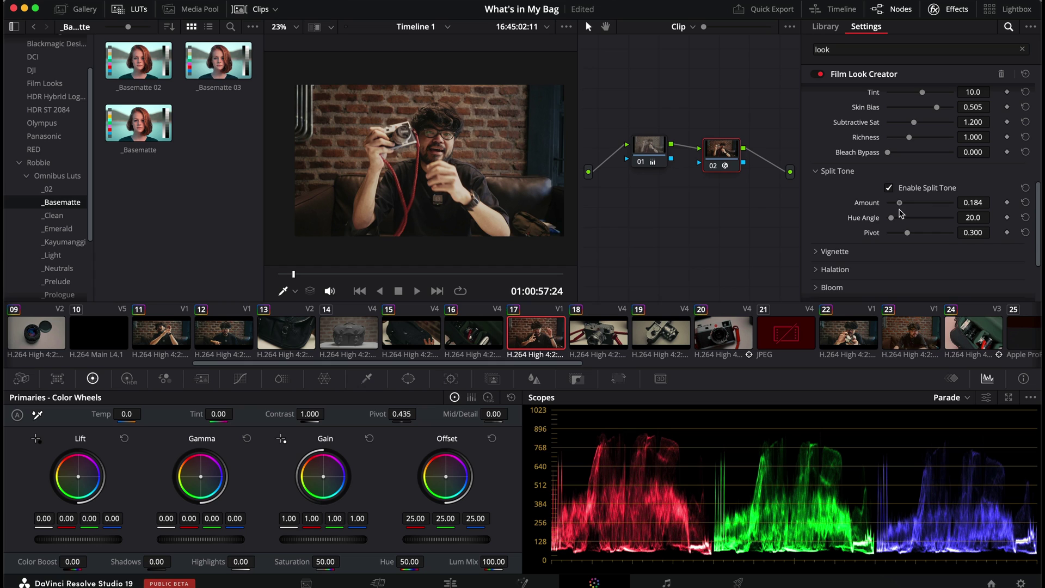
pyautogui.click(1026, 202)
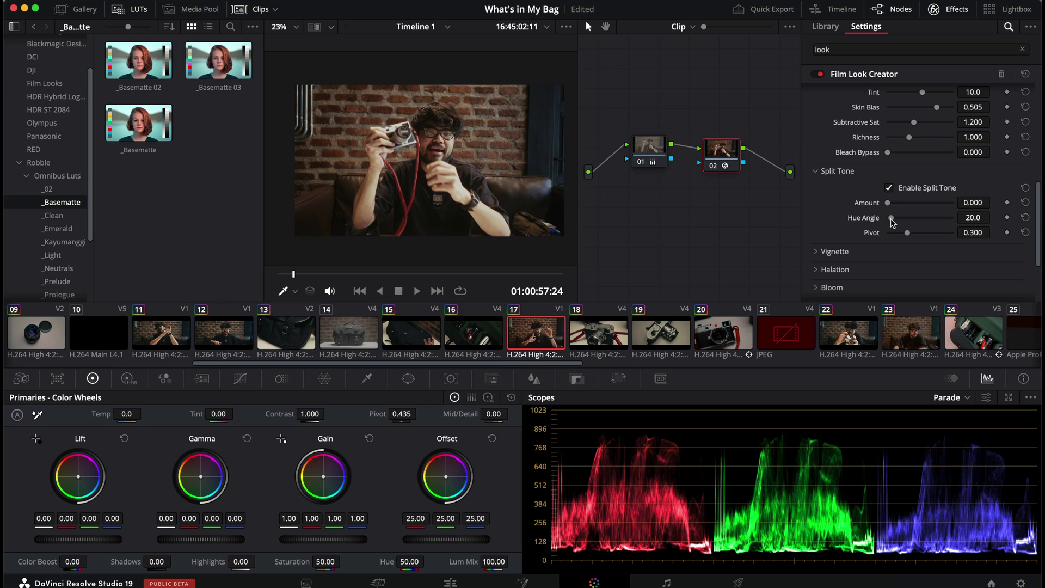
pyautogui.moveTo(891, 218)
pyautogui.mouseDown()
pyautogui.moveTo(912, 218)
pyautogui.moveTo(897, 218)
pyautogui.mouseUp()
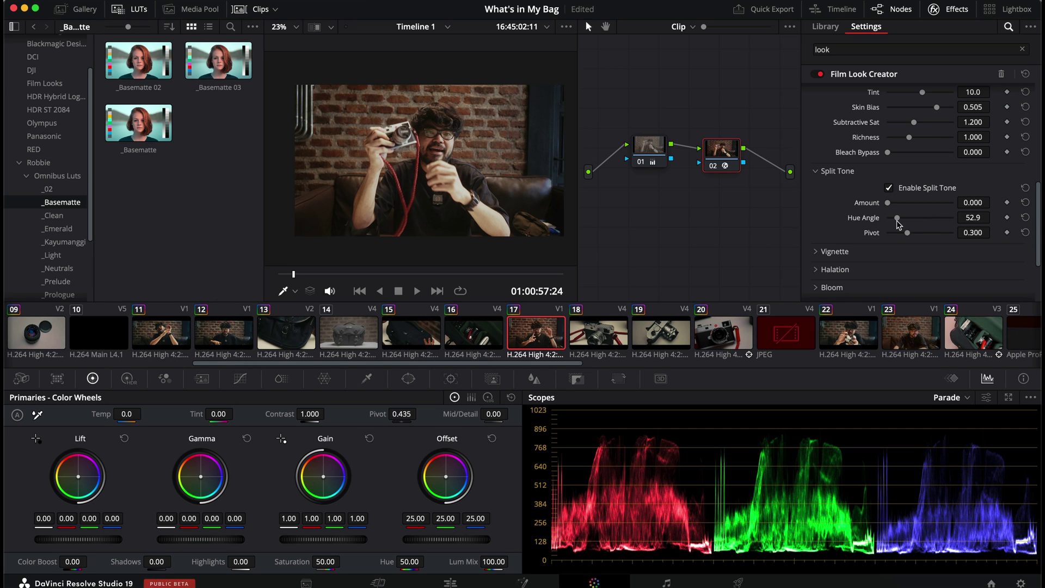
pyautogui.click(1025, 217)
pyautogui.moveTo(892, 218); pyautogui.dragTo(905, 242)
pyautogui.click(1026, 218)
pyautogui.scroll(-2, 1025, 235)
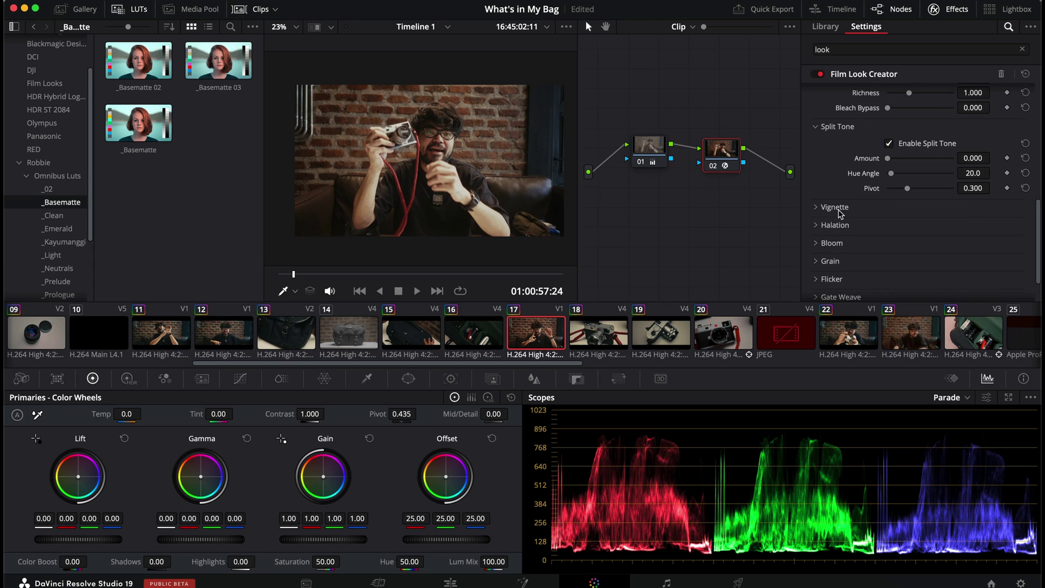
# Expand Vignette and Halation, leaving Halation enabled at Amount 0.250, Radius 4.00.
pyautogui.click(810, 212)
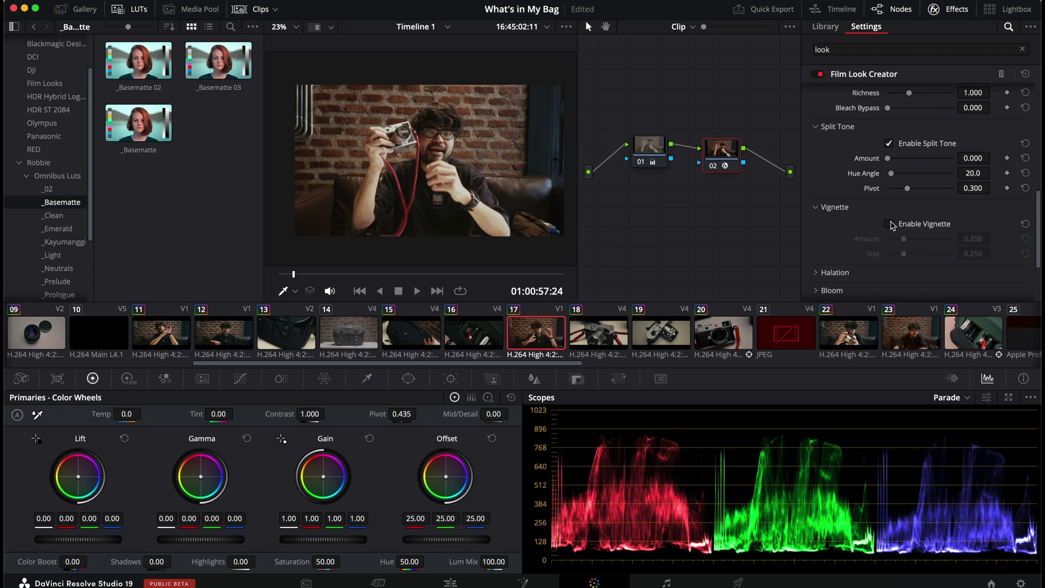
pyautogui.scroll(-1, 874, 225)
pyautogui.scroll(-2, 872, 225)
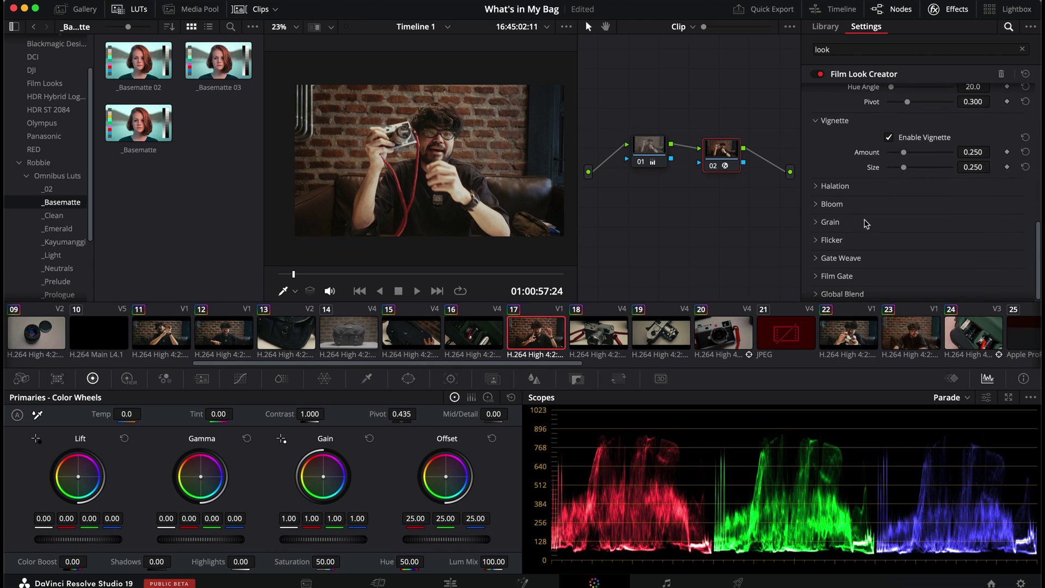
pyautogui.click(820, 187)
pyautogui.click(892, 204)
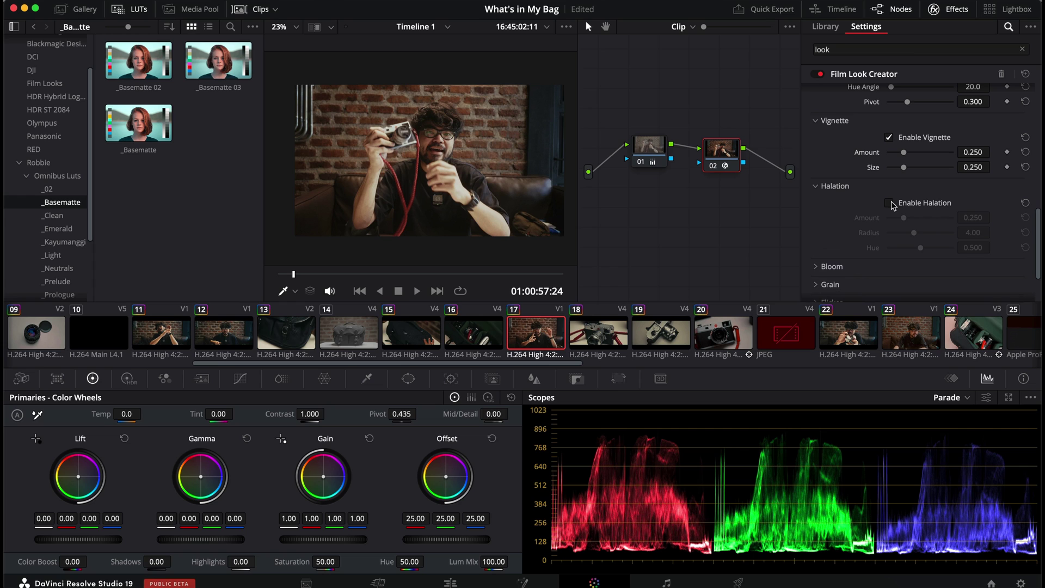
pyautogui.click(892, 204)
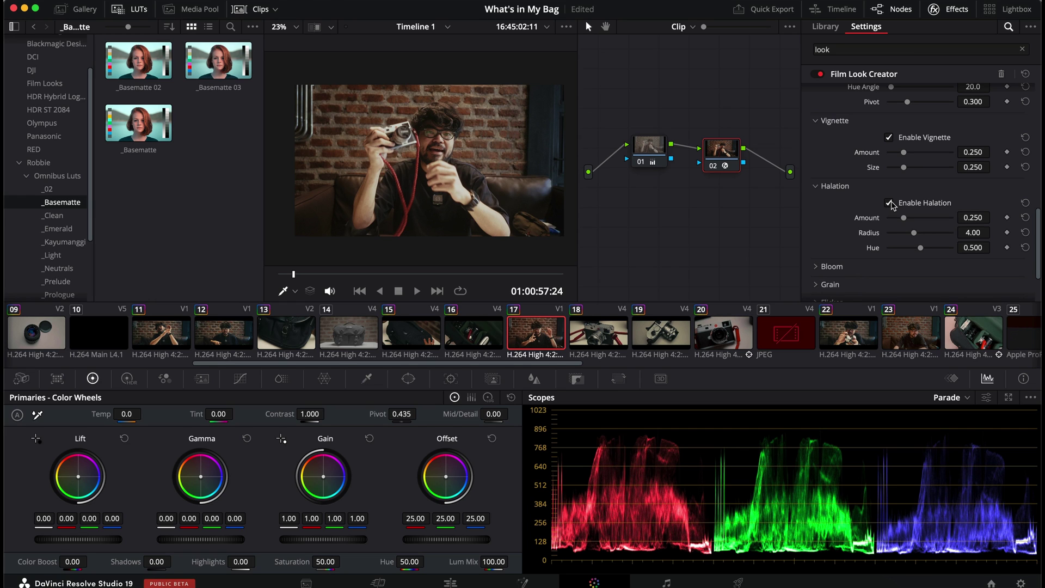
# Expand Bloom and Grain, leaving the Grain Preset on 65mm.
pyautogui.scroll(-1, 890, 216)
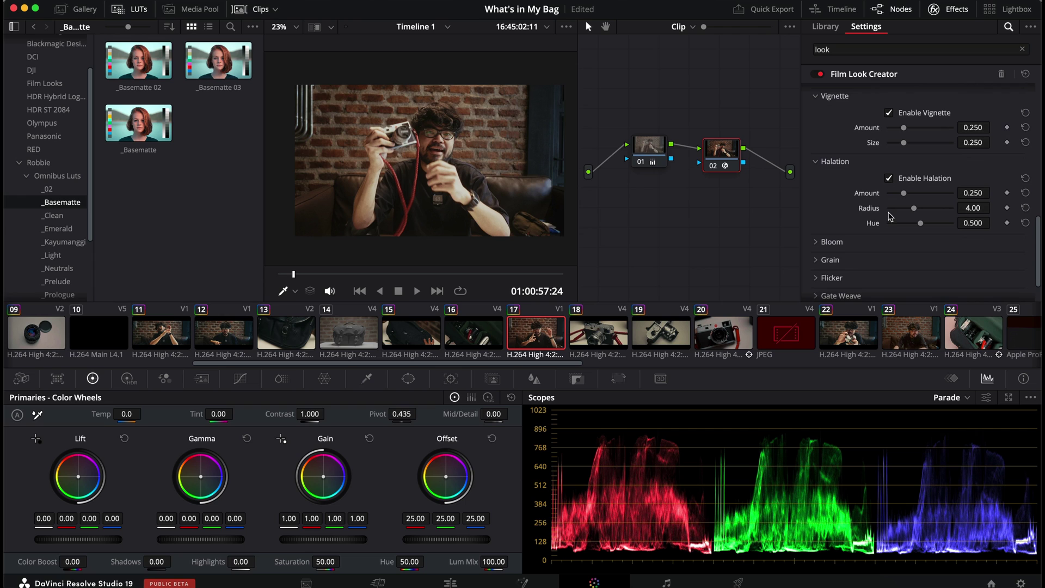
pyautogui.click(822, 243)
pyautogui.scroll(-1, 822, 246)
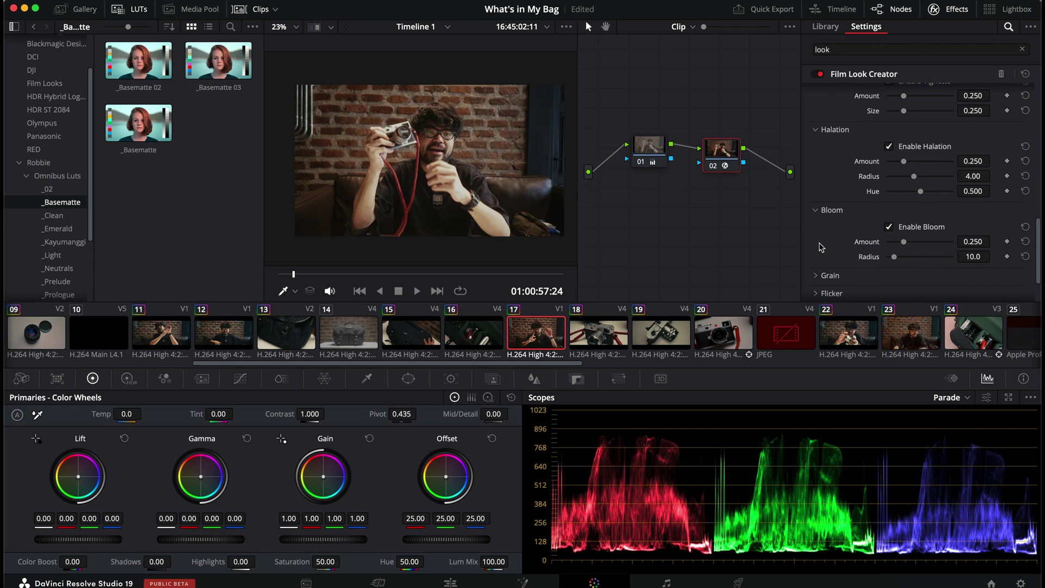
pyautogui.scroll(-2, 808, 273)
pyautogui.click(818, 229)
pyautogui.scroll(-2, 820, 229)
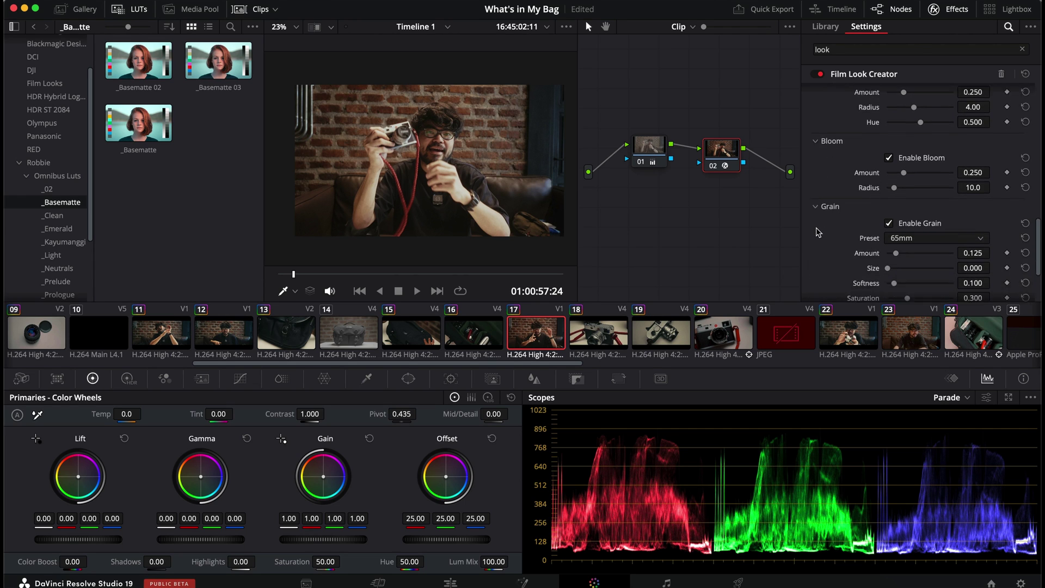
pyautogui.click(908, 217)
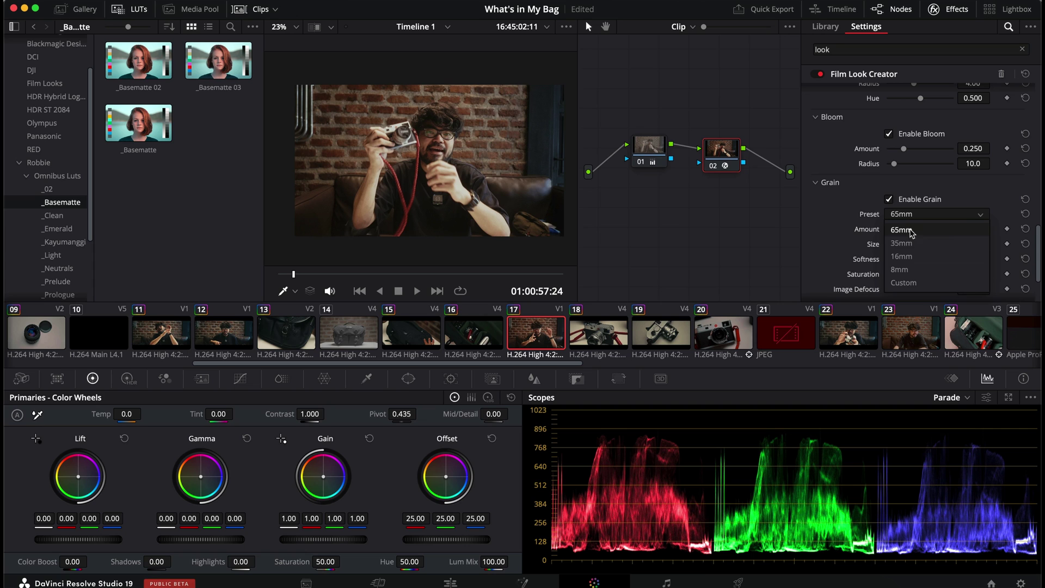
pyautogui.scroll(-3, 856, 199)
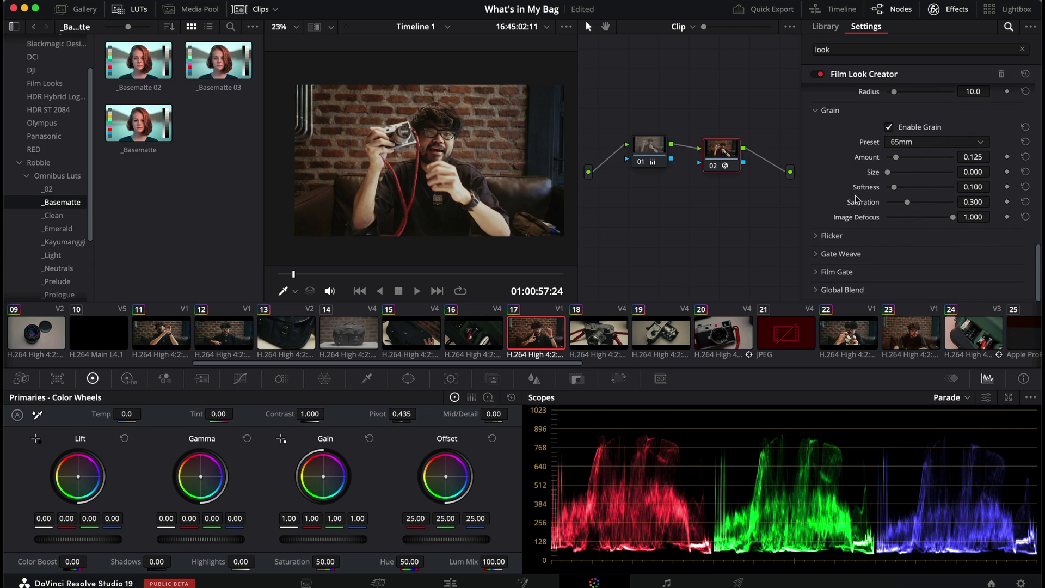
# Turn on gate weave at Amount 0.250 and Rate 0.500, comparing it off once, leaving flicker off.
pyautogui.click(817, 235)
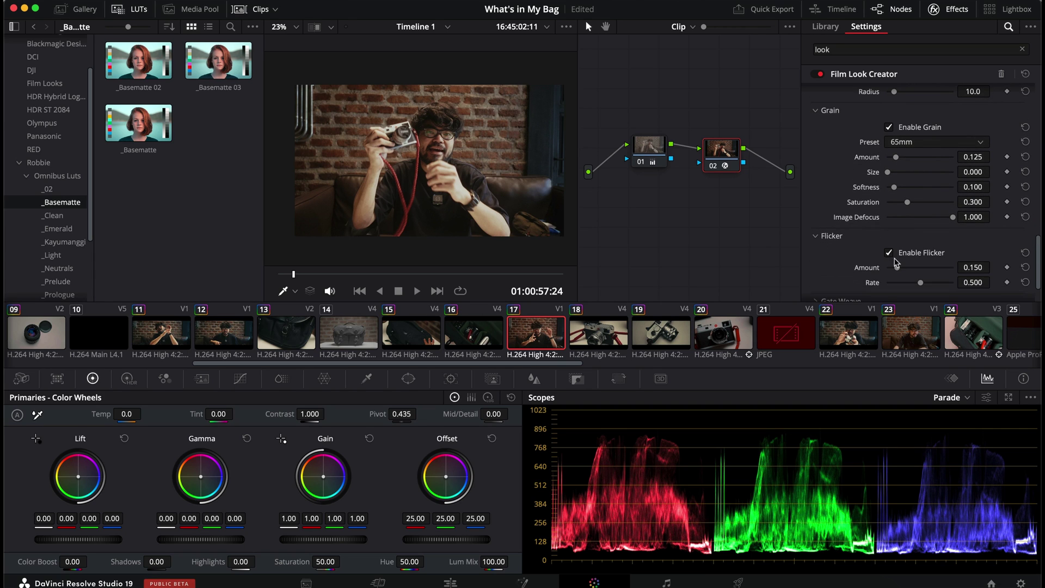
pyautogui.scroll(-2, 891, 256)
pyautogui.click(816, 254)
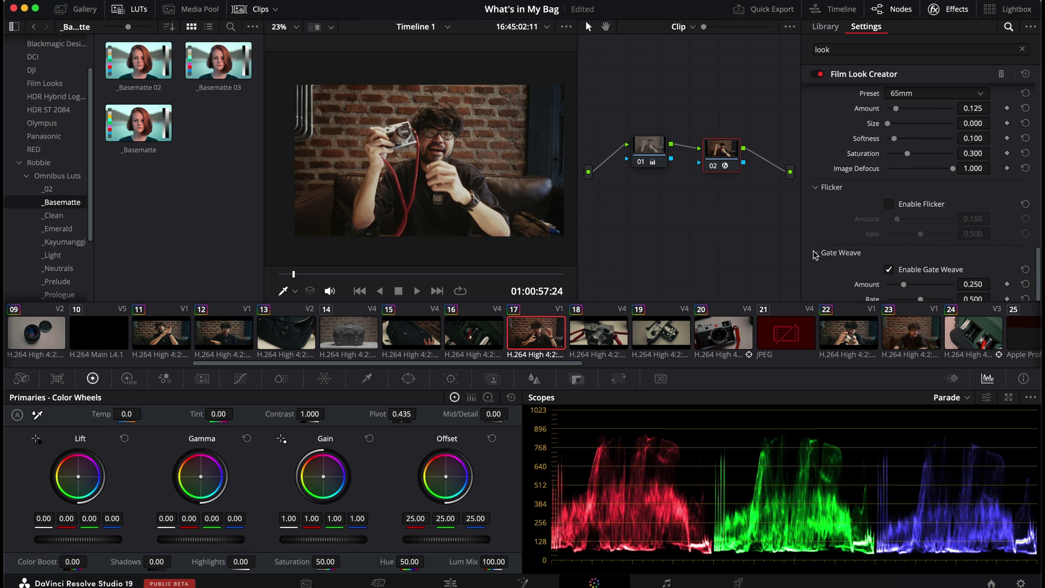
pyautogui.scroll(-2, 822, 254)
pyautogui.click(889, 224)
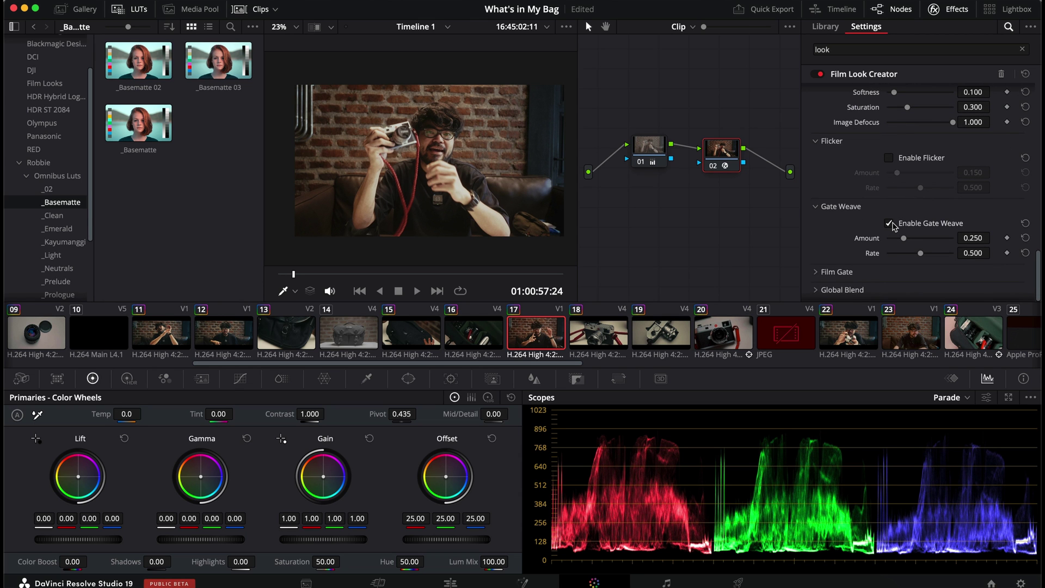
pyautogui.click(890, 223)
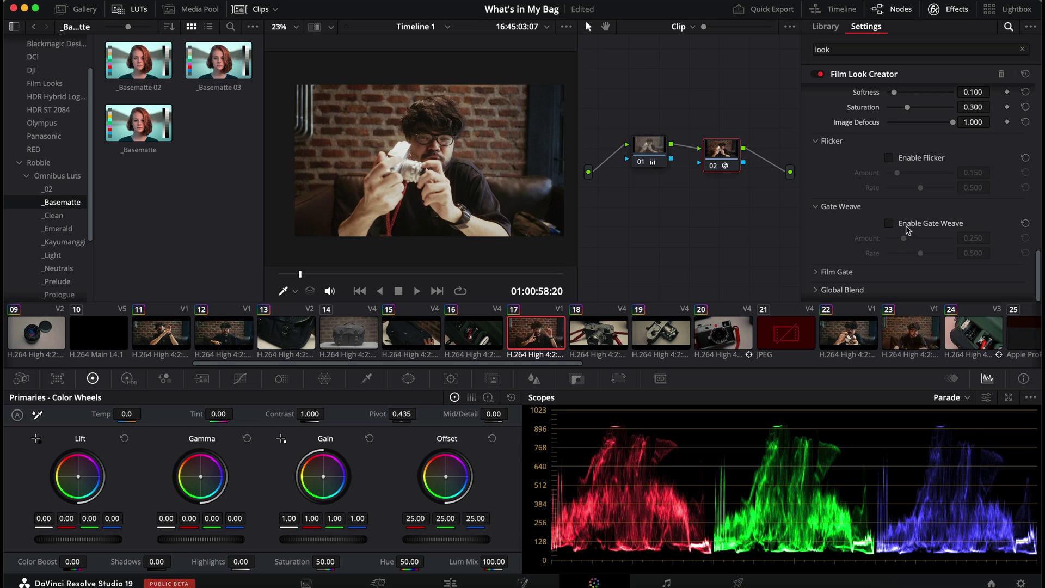
pyautogui.click(890, 224)
# Enable the film gate and letterbox the image to the 2.4 : 1 format.
pyautogui.scroll(-1, 832, 278)
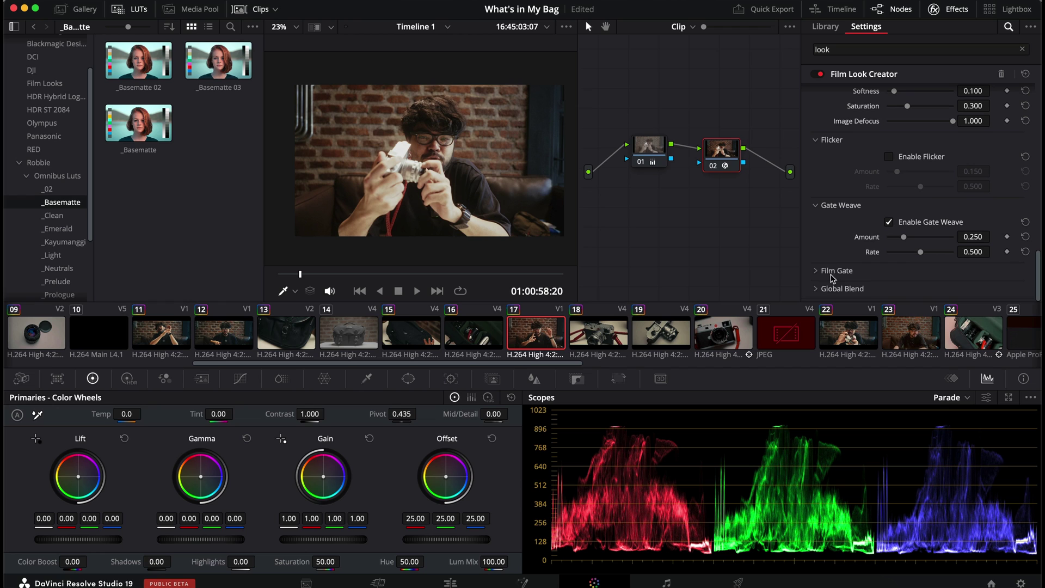
pyautogui.click(815, 272)
pyautogui.click(889, 287)
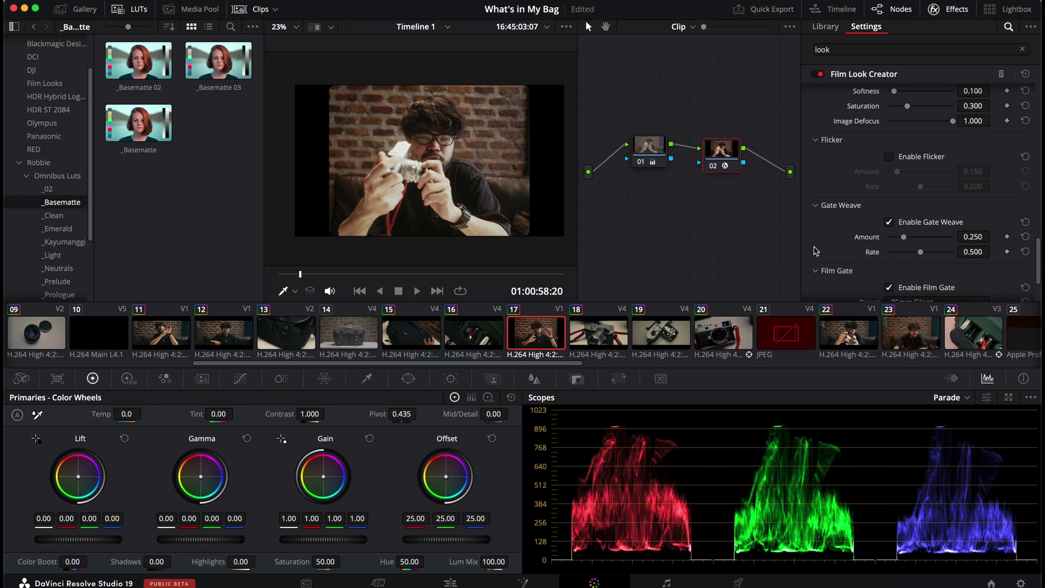
pyautogui.scroll(-2, 862, 257)
pyautogui.click(919, 274)
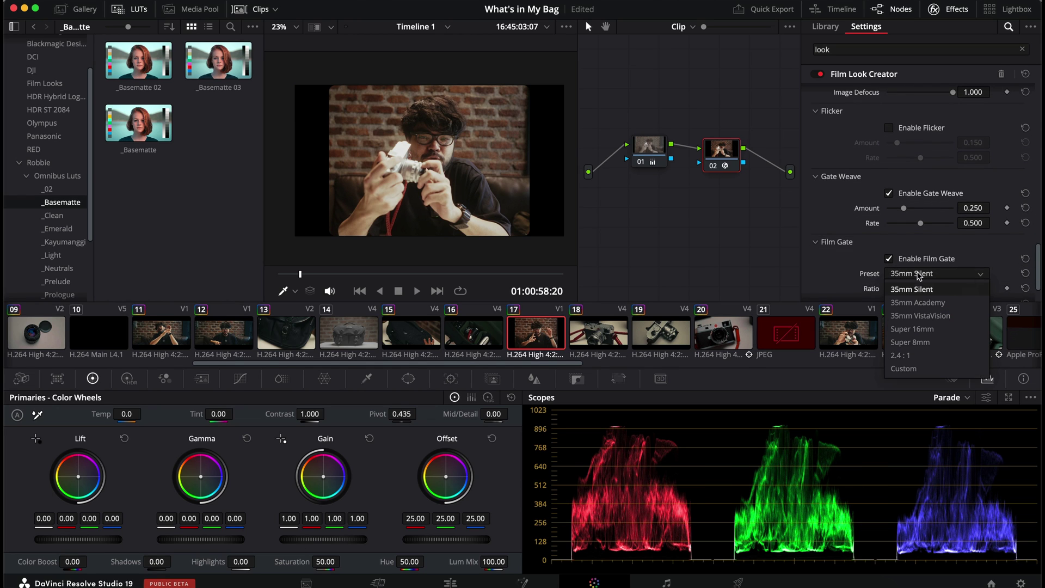
pyautogui.click(924, 358)
pyautogui.scroll(-3, 903, 245)
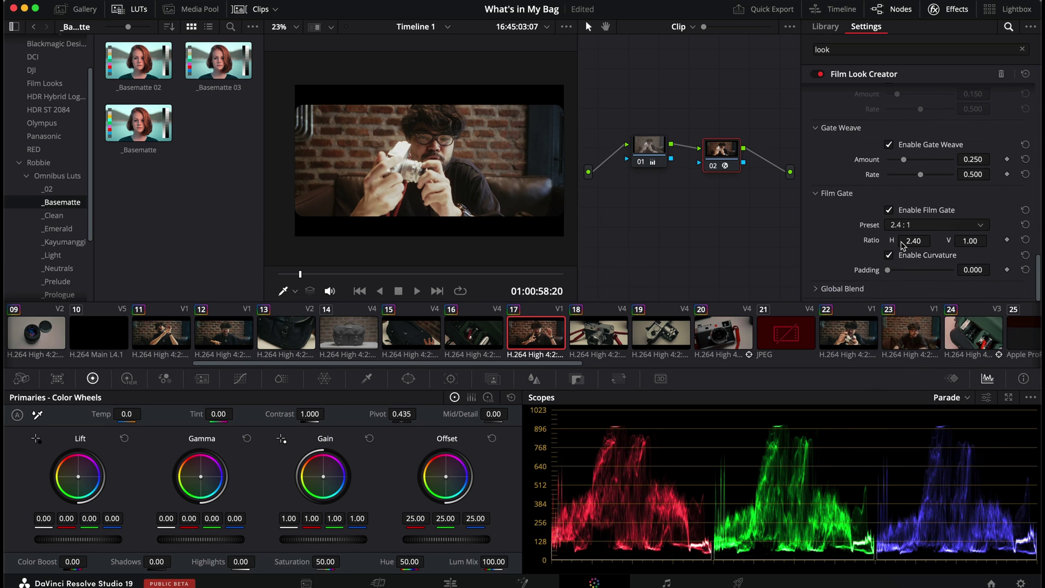
pyautogui.scroll(10, 857, 252)
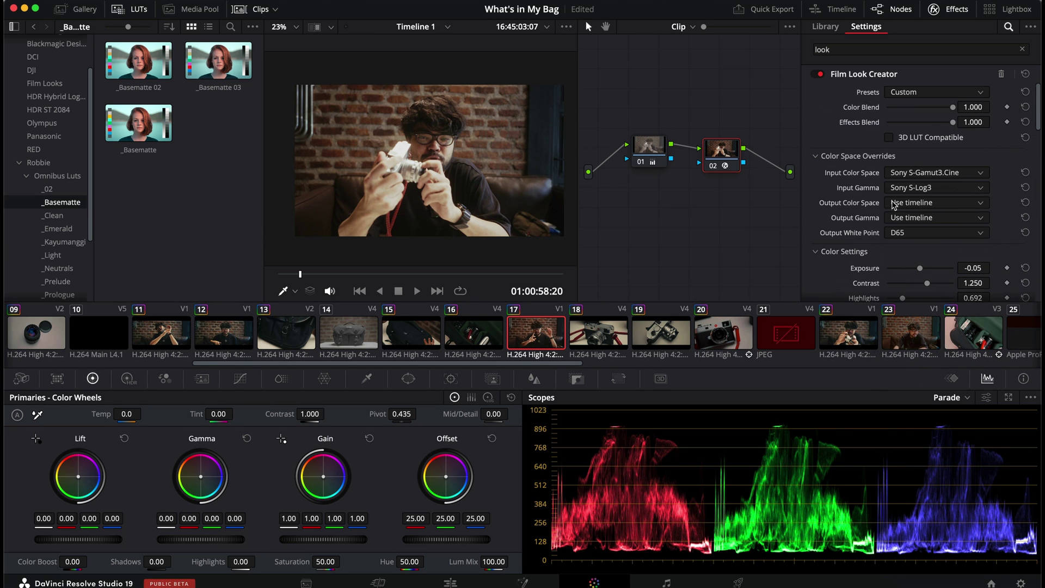
# Apply the Default 65mm look, then the Cinematic look, from the Film Look Creator presets.
pyautogui.click(916, 93)
pyautogui.click(929, 108)
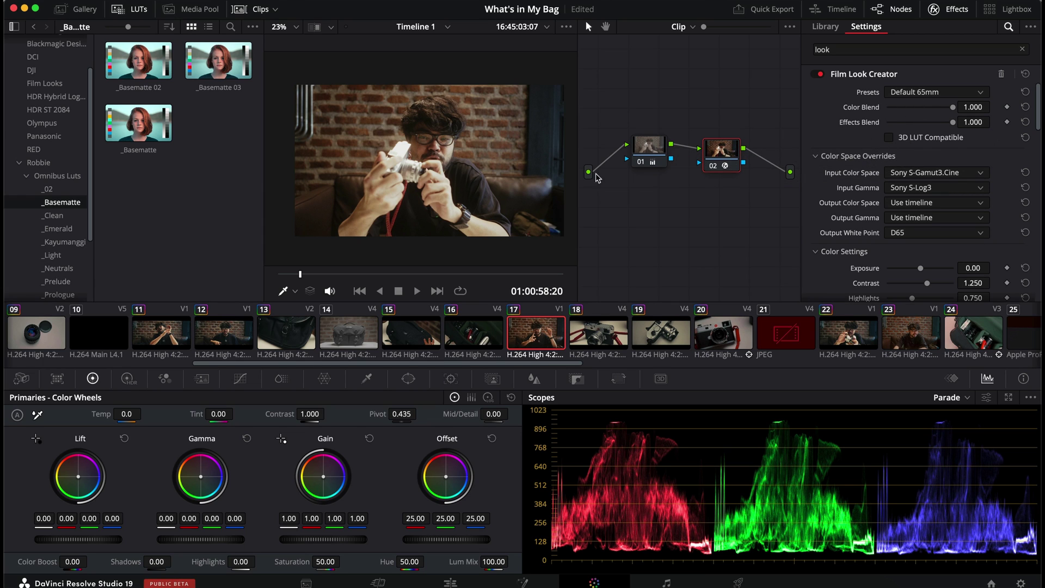
pyautogui.click(933, 92)
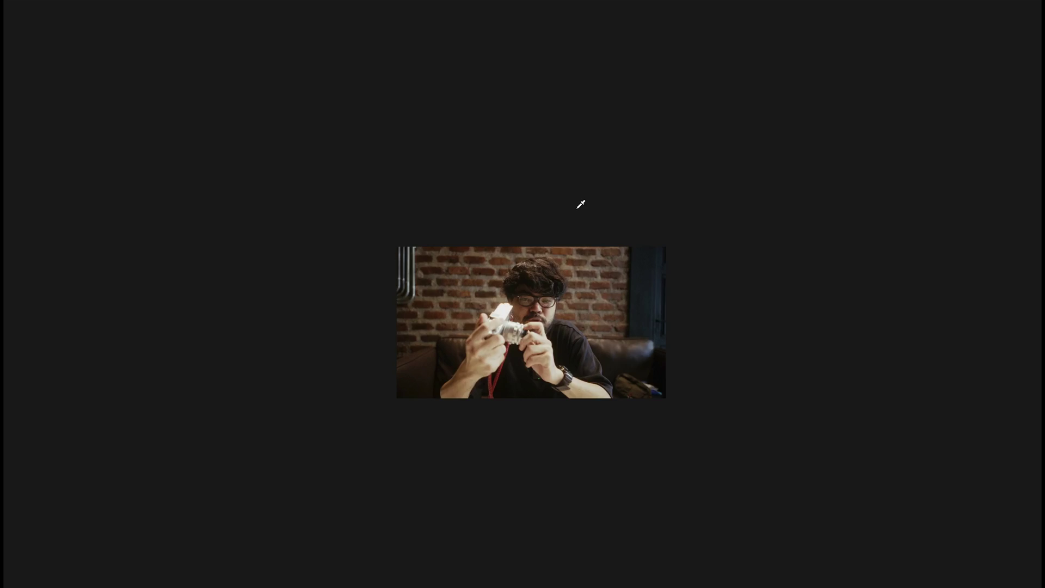
pyautogui.click(912, 95)
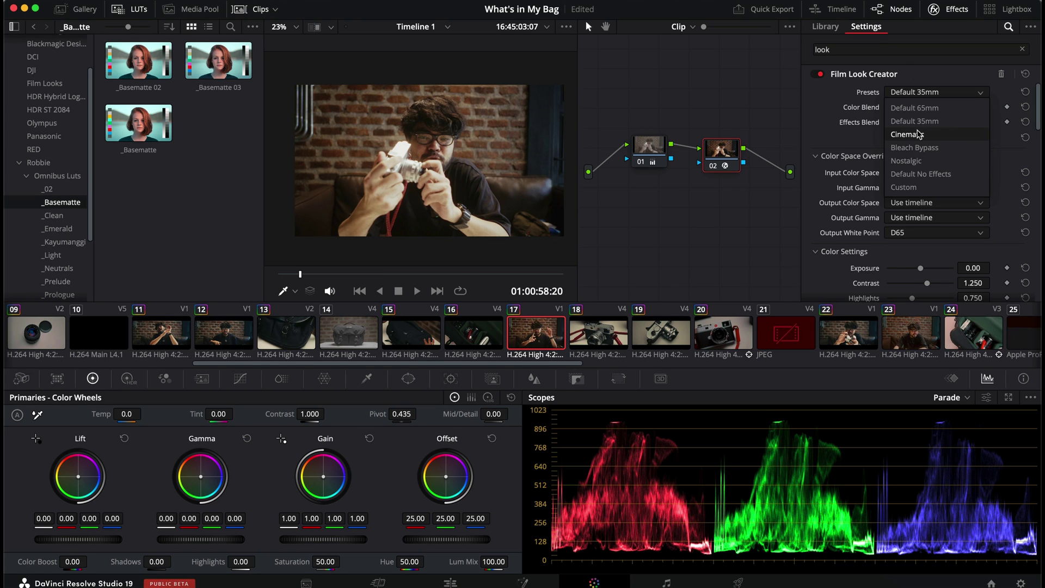
pyautogui.click(919, 134)
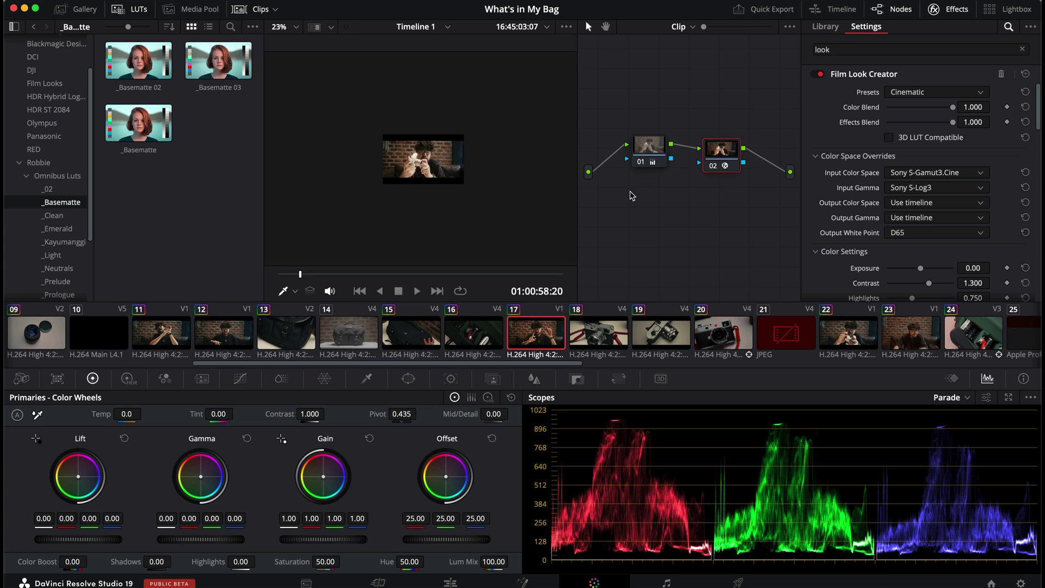
# Compare the Bleach Bypass and warm vignetted Nostalgic looks, ending on Default No Effects.
pyautogui.click(944, 95)
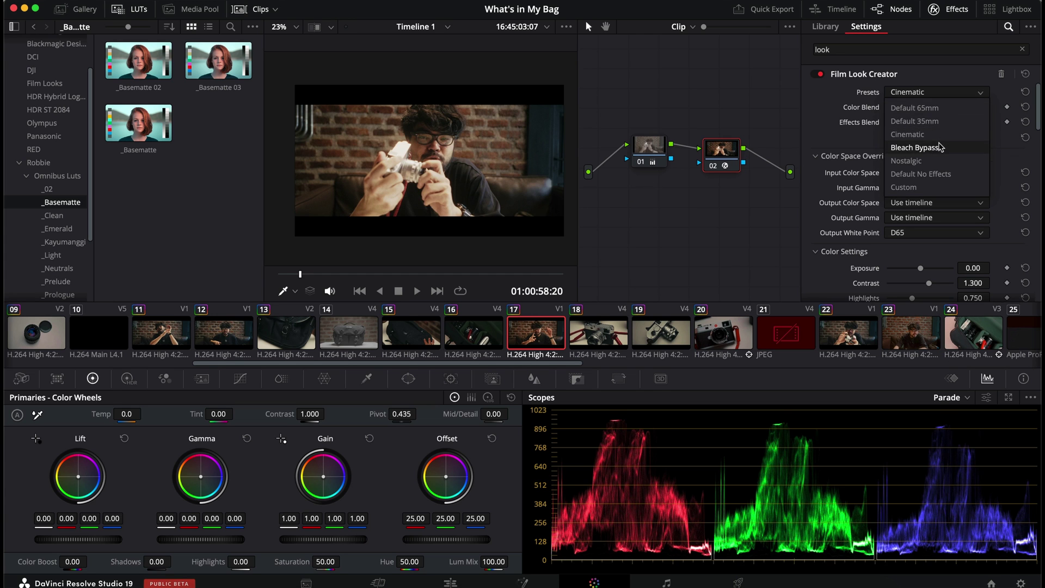
pyautogui.click(925, 148)
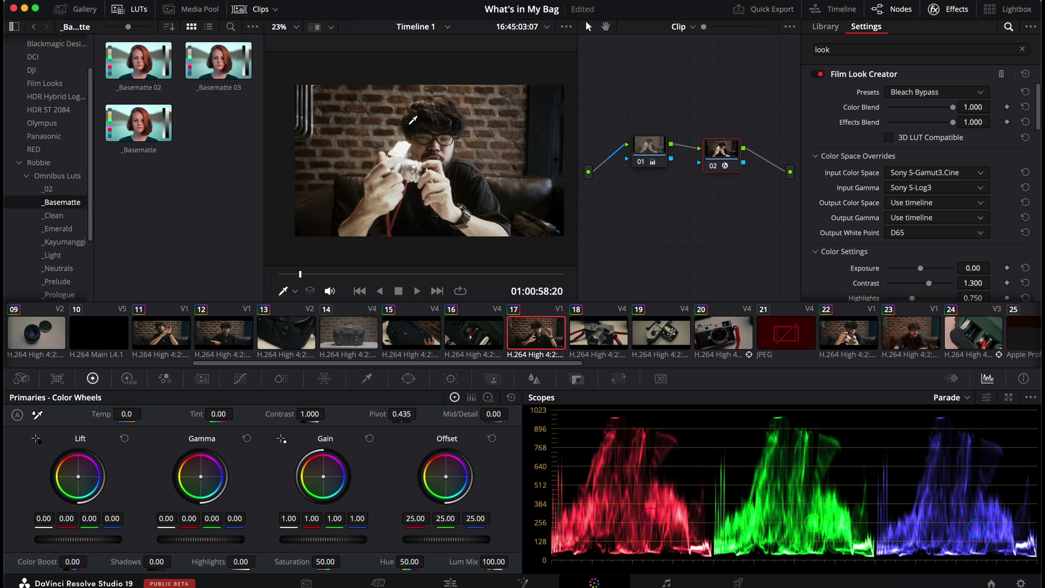
pyautogui.click(963, 94)
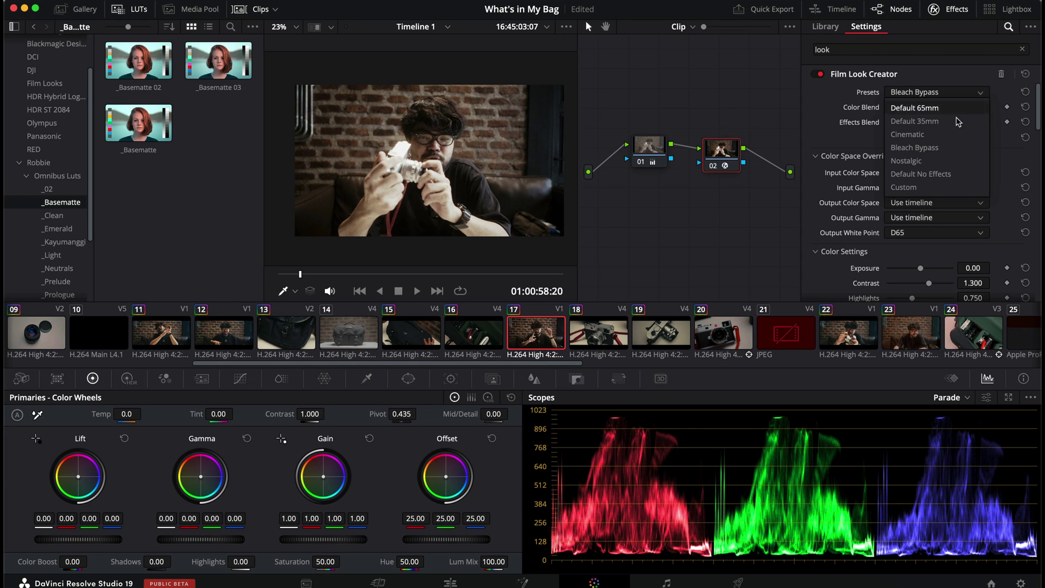
pyautogui.click(920, 158)
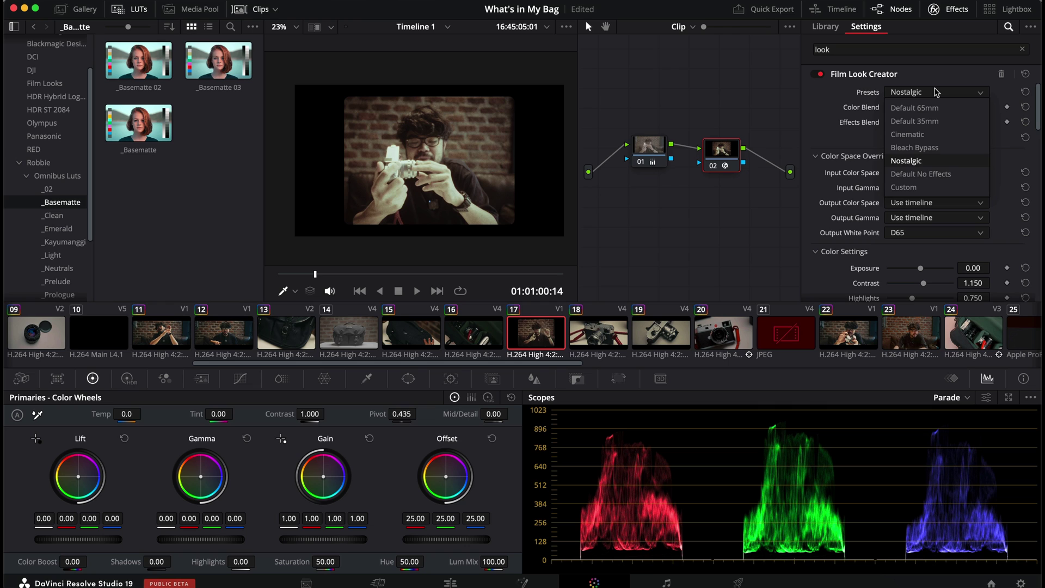
pyautogui.click(931, 174)
pyautogui.click(915, 92)
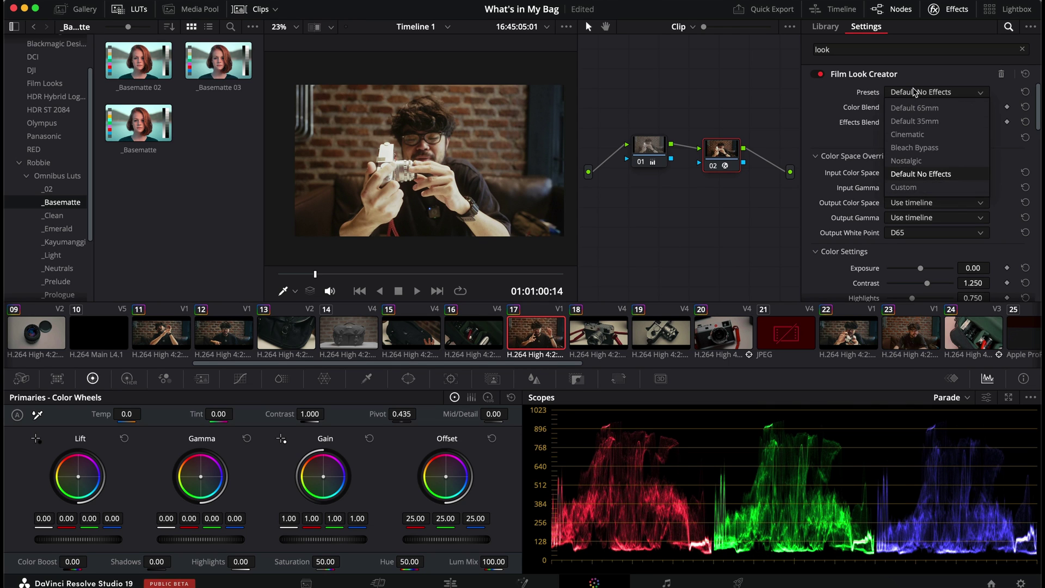
pyautogui.click(915, 92)
pyautogui.click(932, 92)
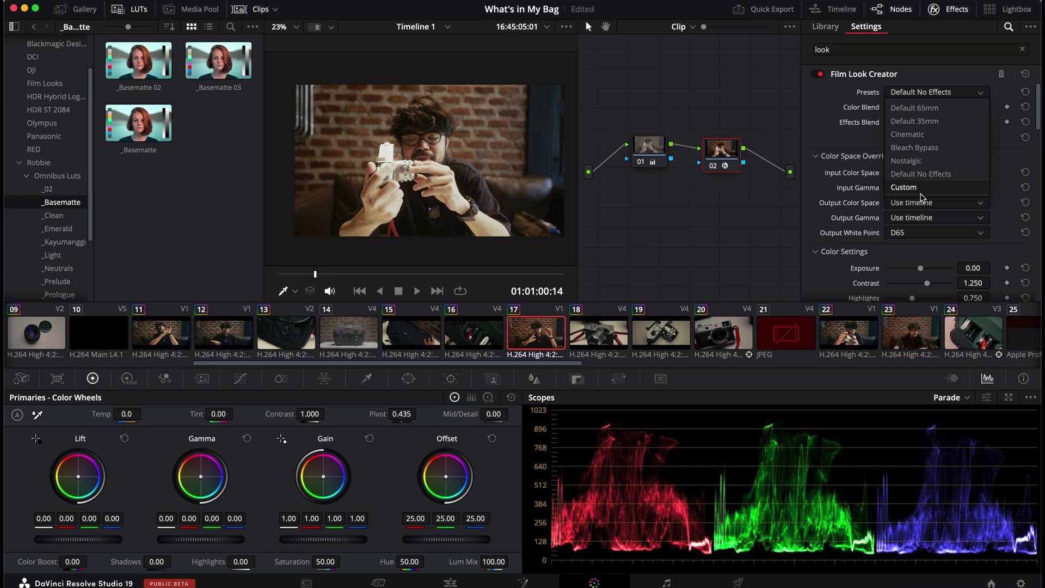